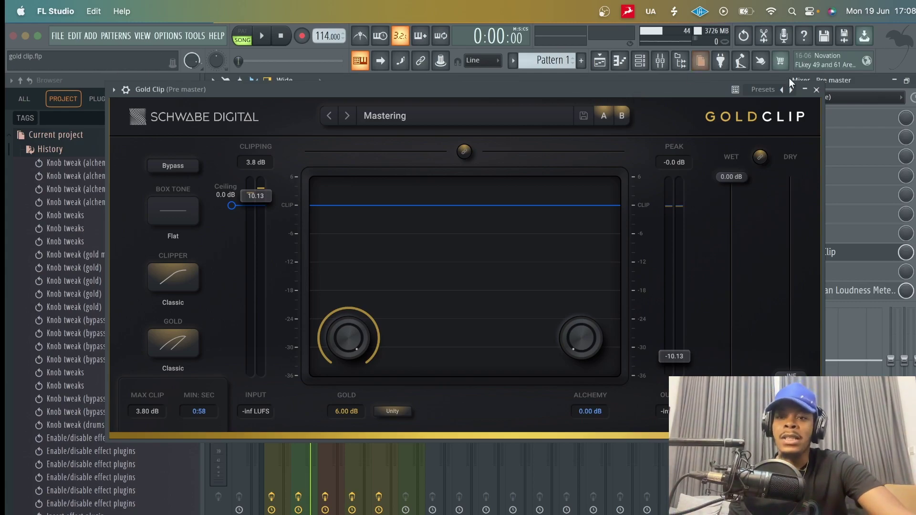
Close the Pre master's Gold Clip window and go through the DRUMS, MELODY, BASS and VOCALS mixer tracks.
left_click(816, 90)
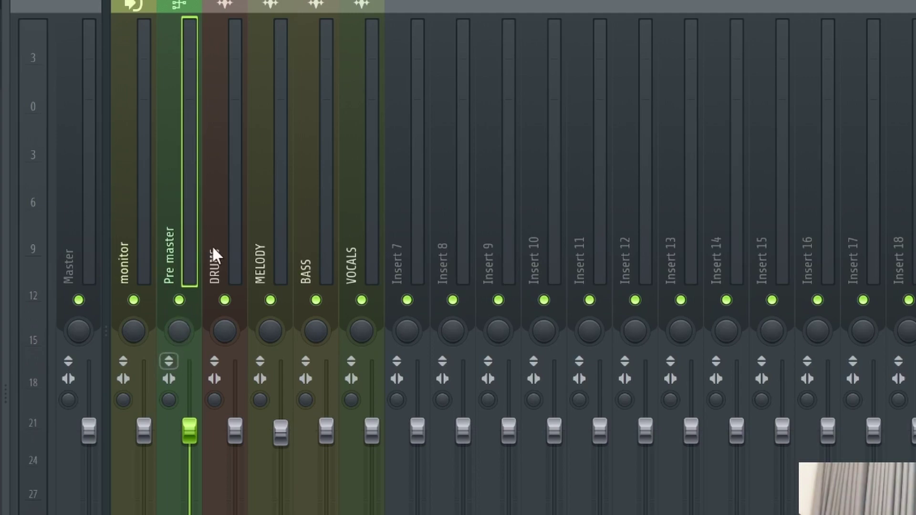
left_click(322, 249)
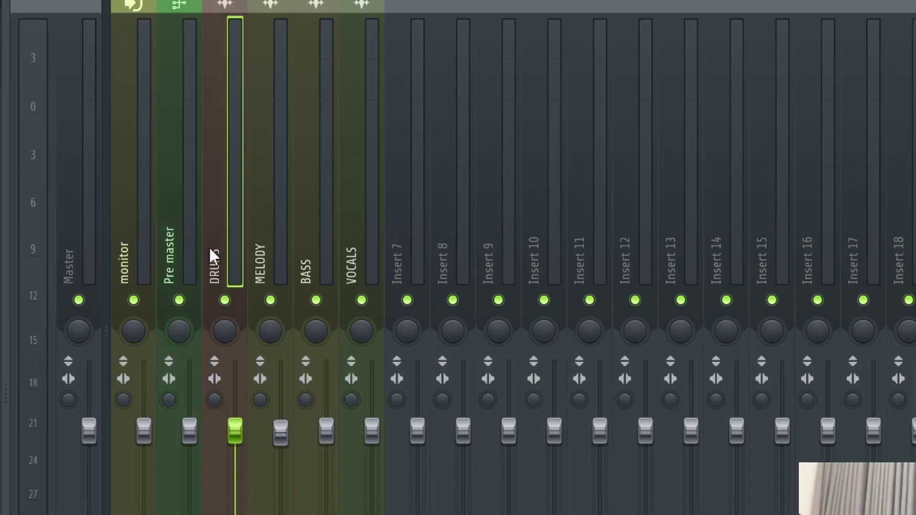
left_click(250, 241)
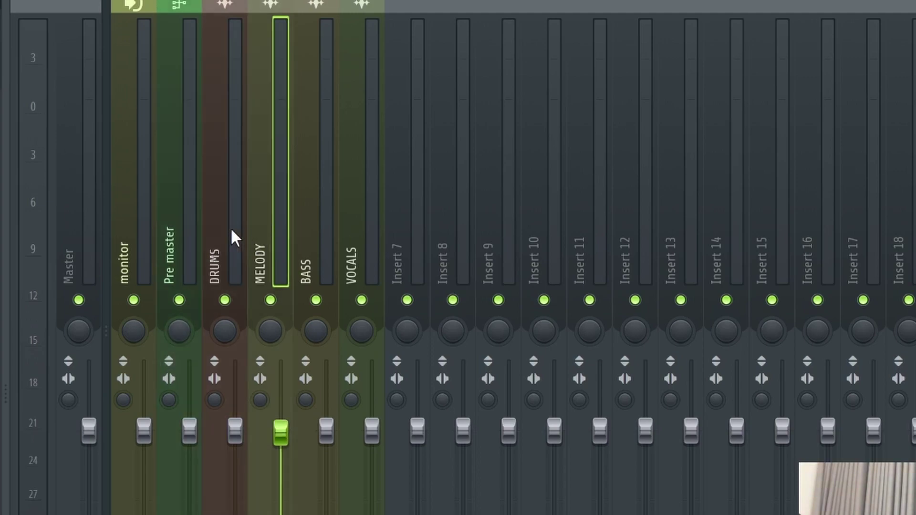
left_click(307, 234)
left_click(367, 238)
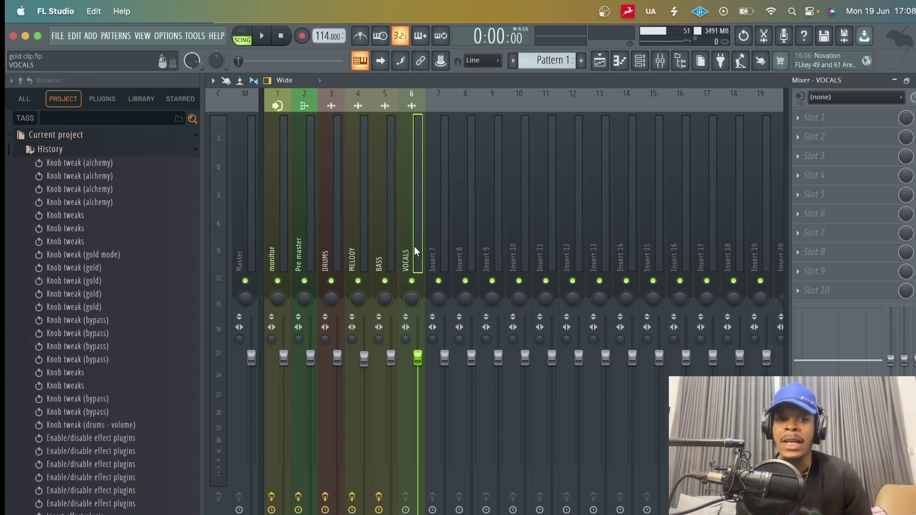
Solo the DRUMS mixer track, unsolo it again and select the Pre master track.
right_click(331, 281)
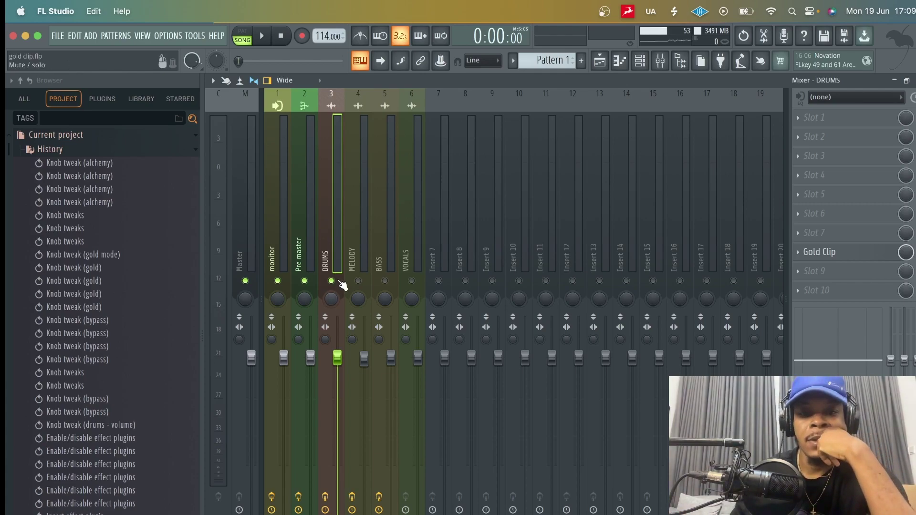
right_click(336, 282)
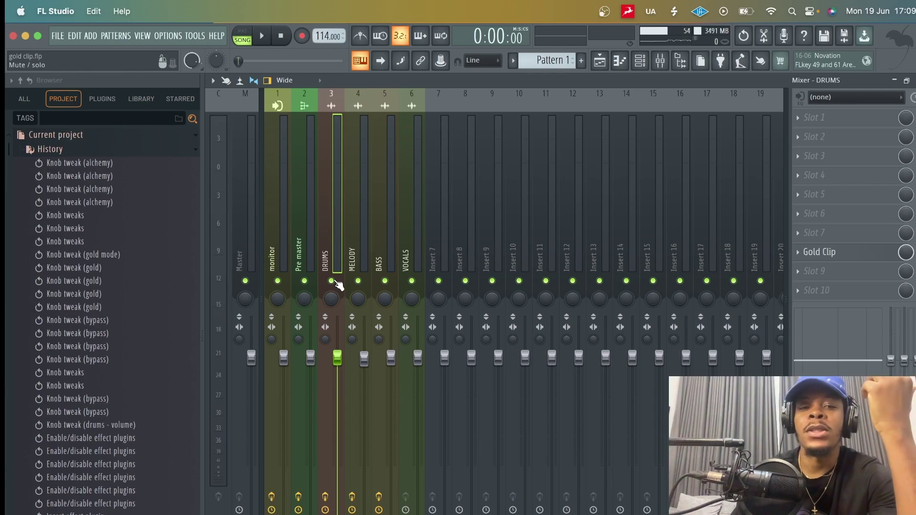
left_click(310, 247)
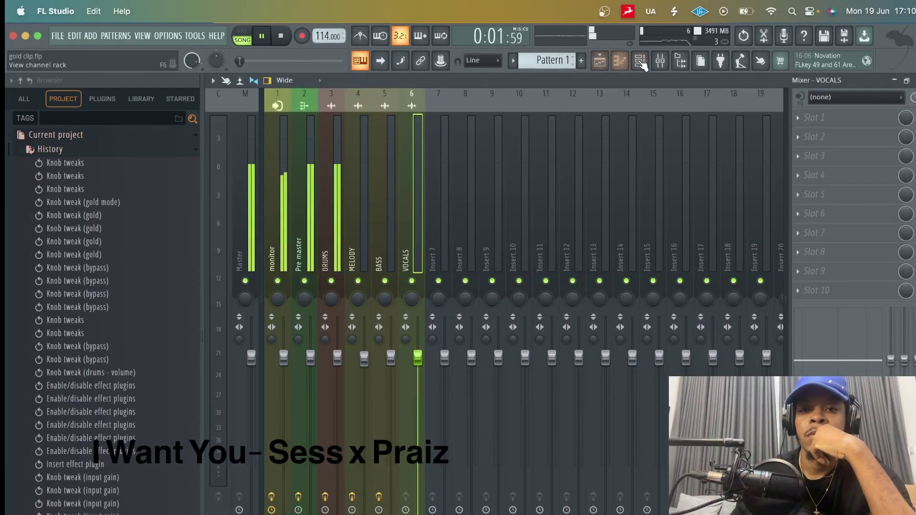
Show the playlist arrangement, stop playback and return to the mixer.
left_click(607, 58)
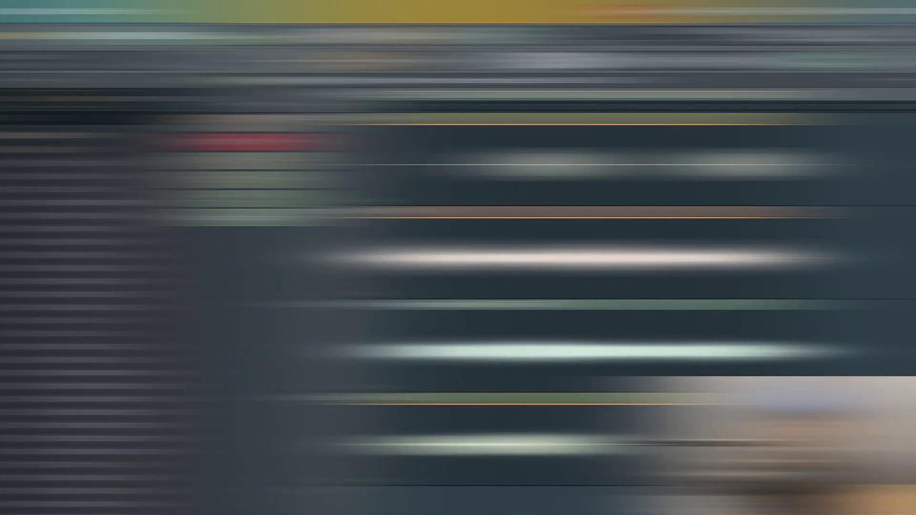
left_click(286, 37)
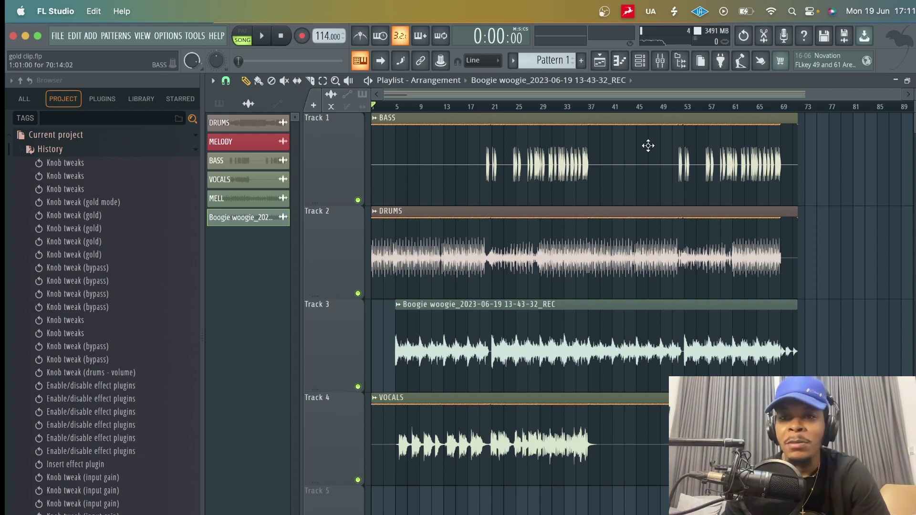
left_click(661, 62)
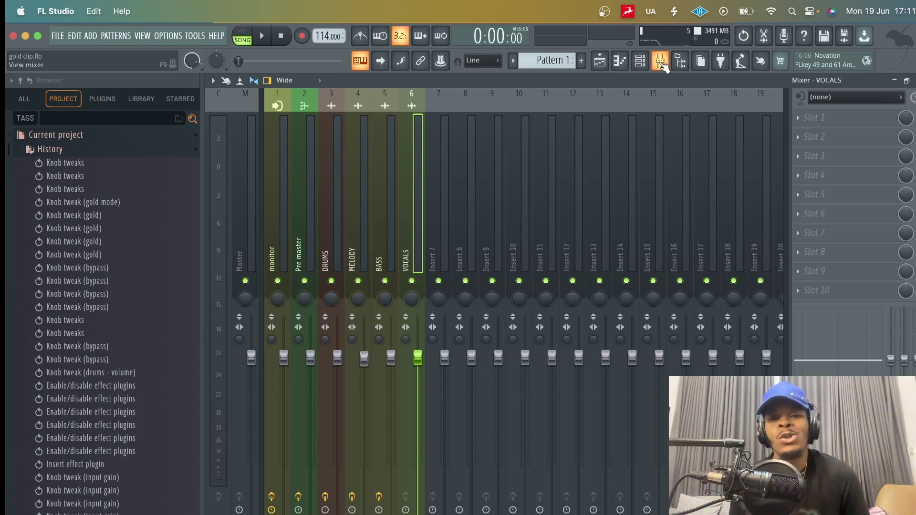
Solo the DRUMS mixer track and open the Gold Clip plugin in its effect slots.
right_click(331, 281)
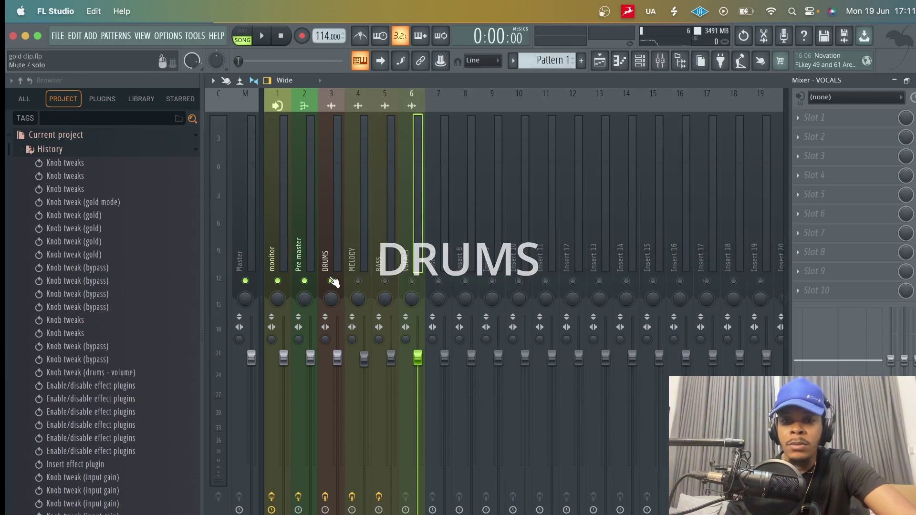
left_click(334, 242)
left_click(857, 254)
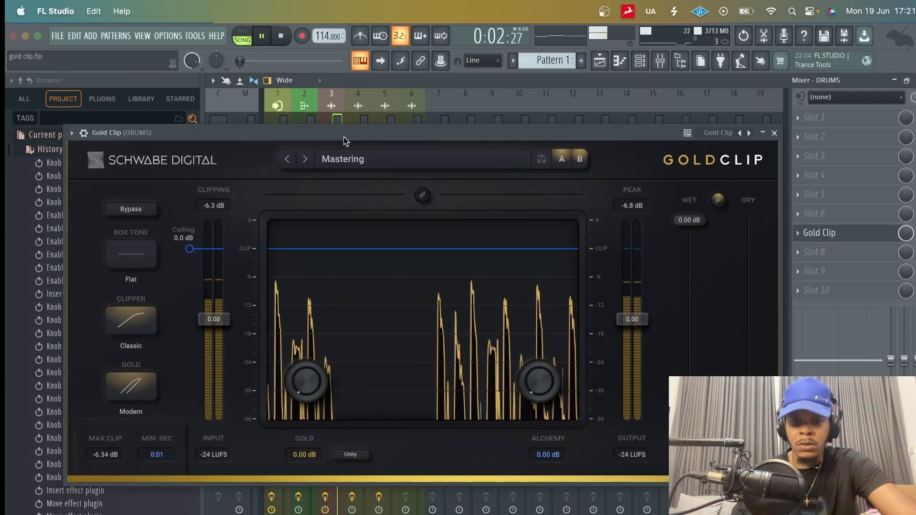
Lower Gold Clip's ceiling on the drums to -8.7 dB, playing the drums before and after the change.
key("space")
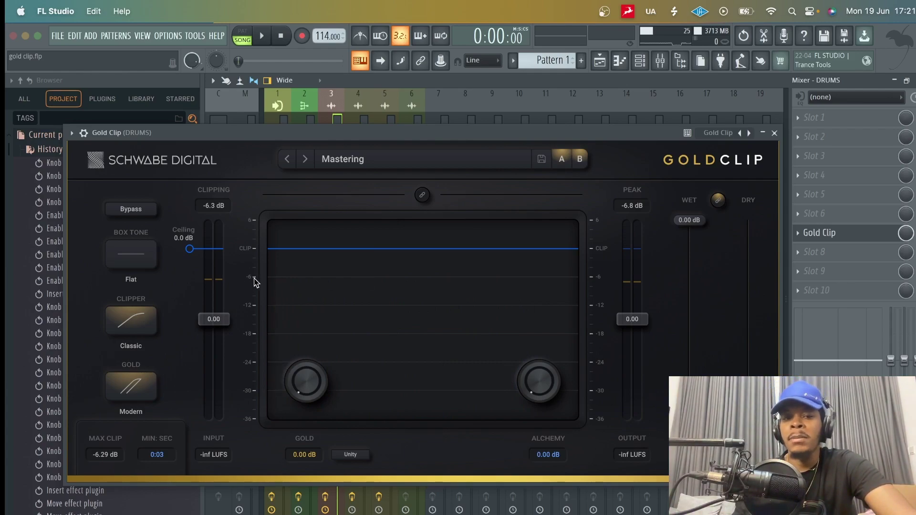
key("space")
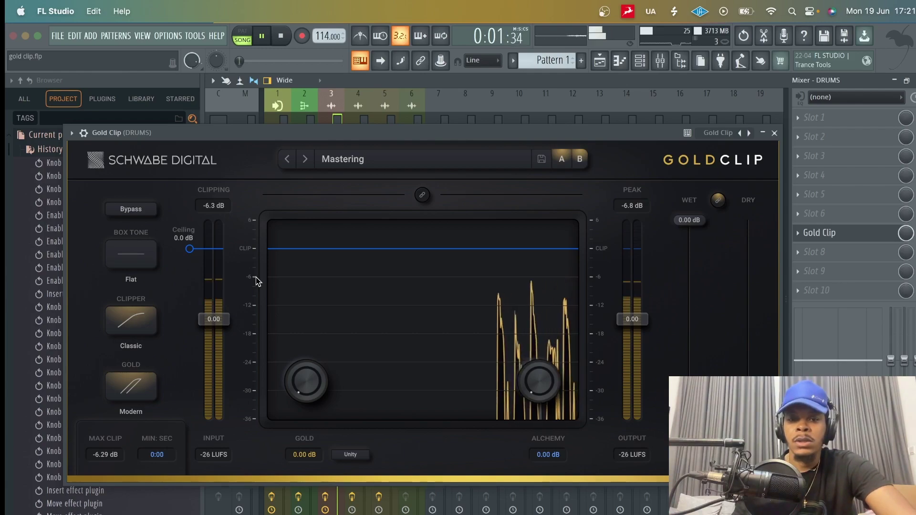
key("space")
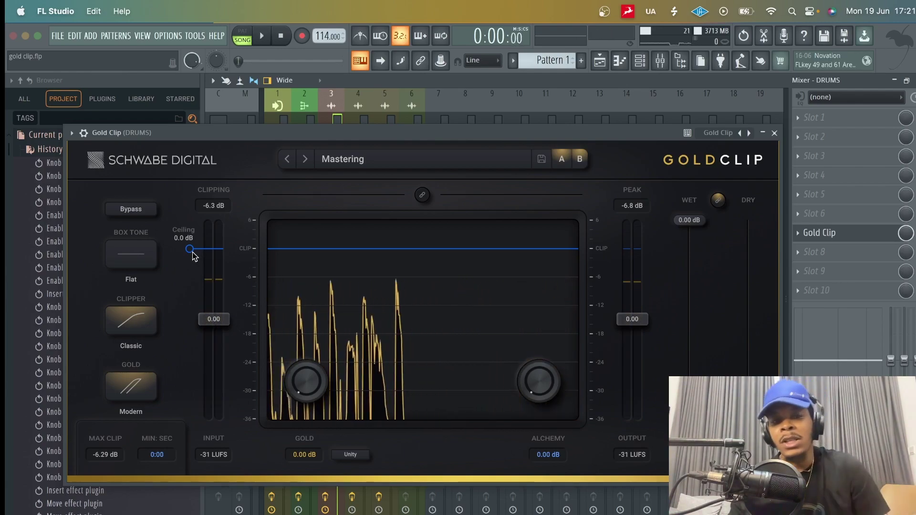
left_click_drag(192, 254, 195, 288)
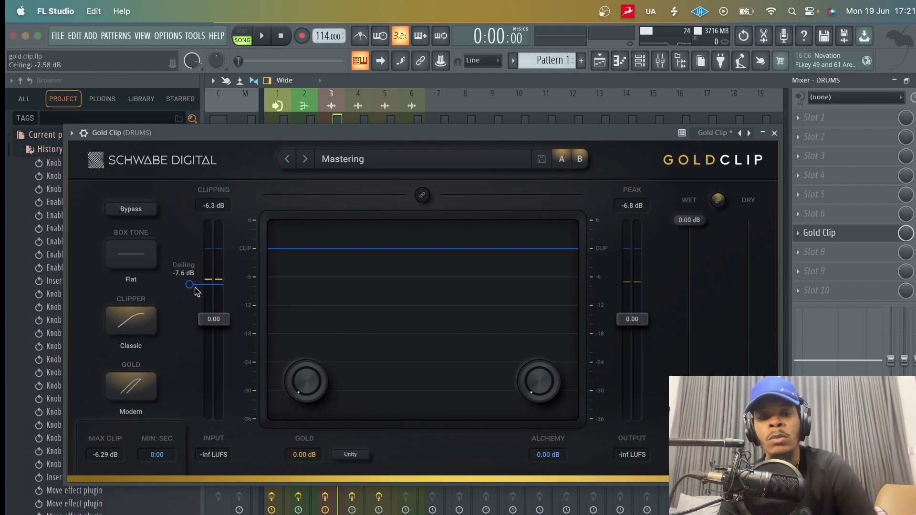
left_click_drag(195, 288, 191, 290)
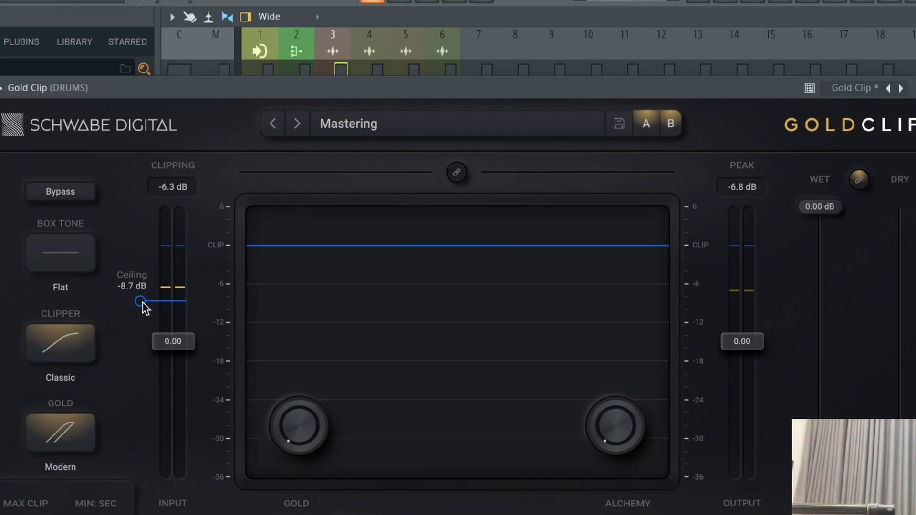
key("space")
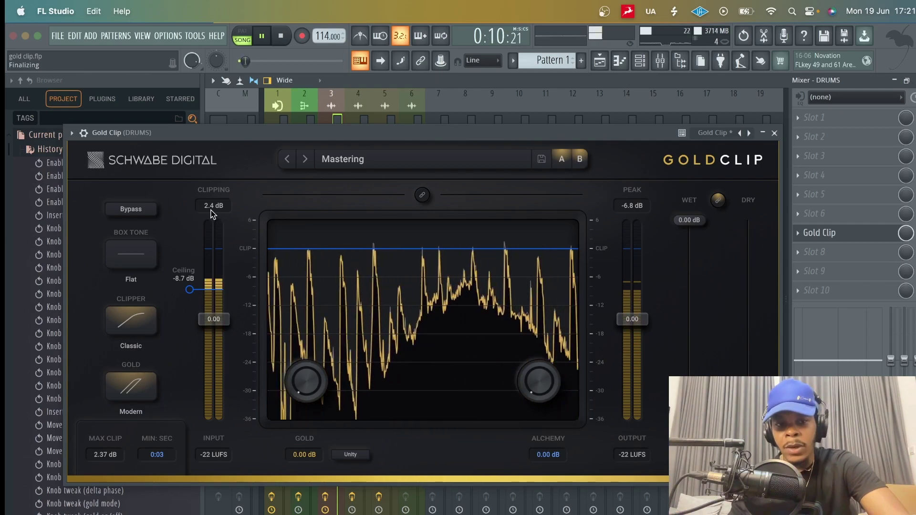
key("space")
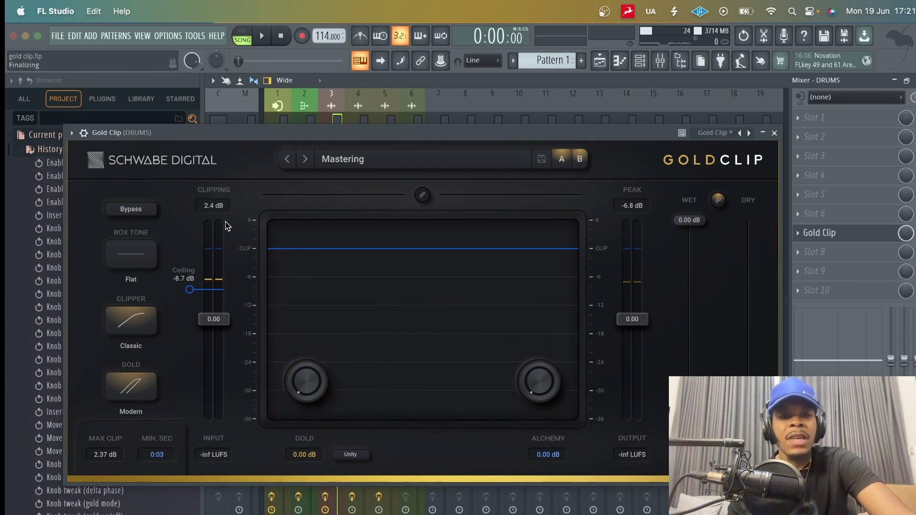
Play the drums and toggle Gold Clip's bypass on and off to compare, leaving bypass off.
key("space")
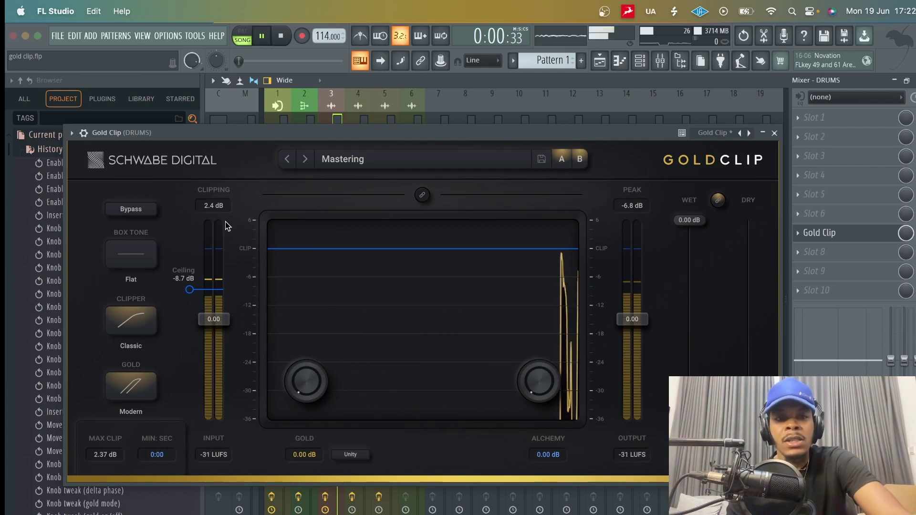
left_click(138, 213)
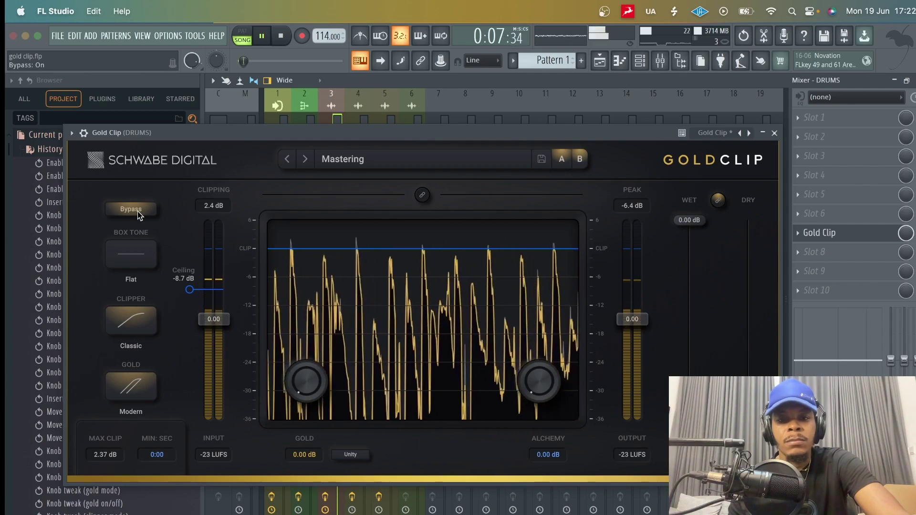
left_click(137, 211)
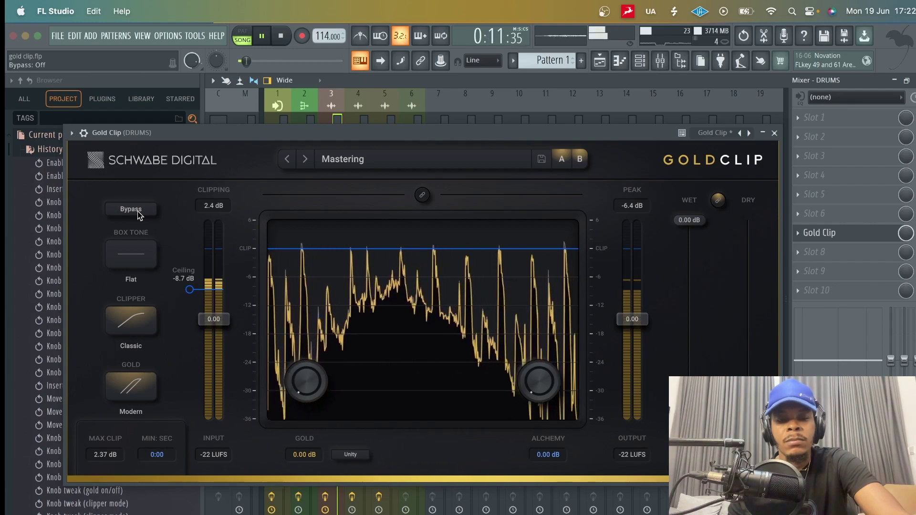
left_click(137, 211)
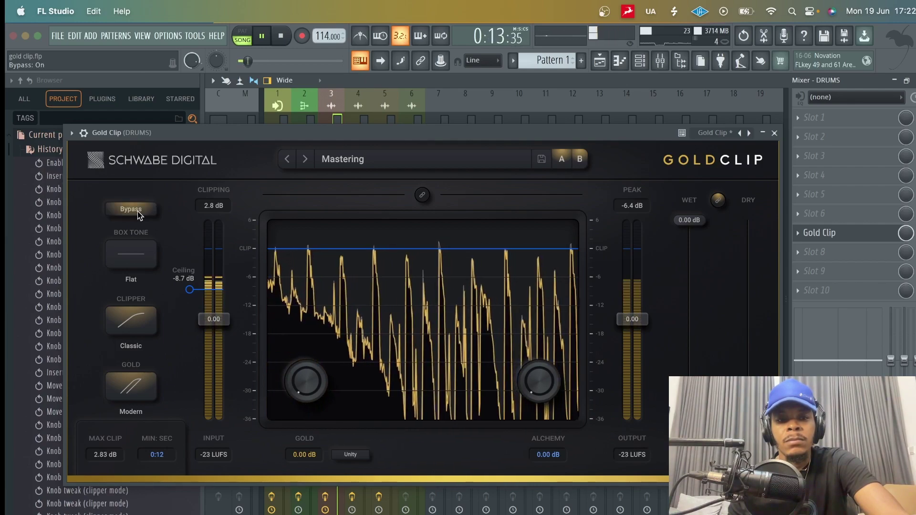
key("space")
left_click(137, 210)
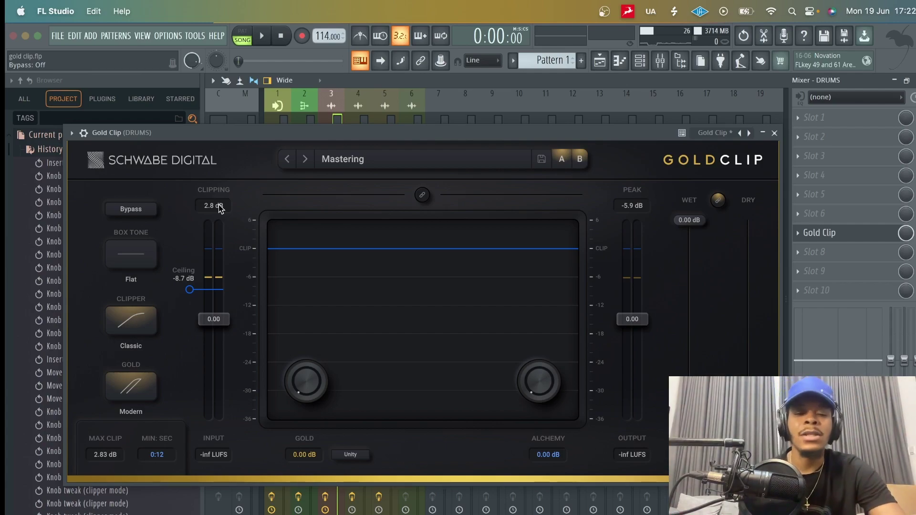
key("space")
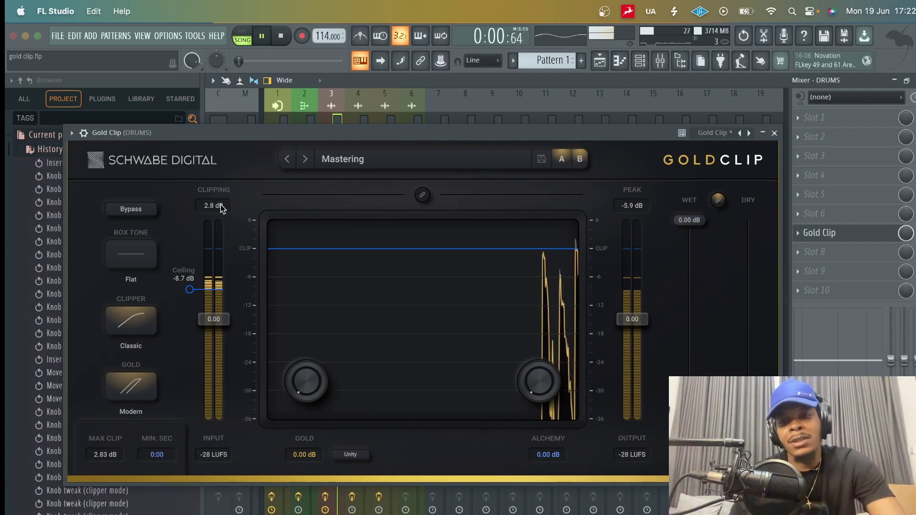
key("space")
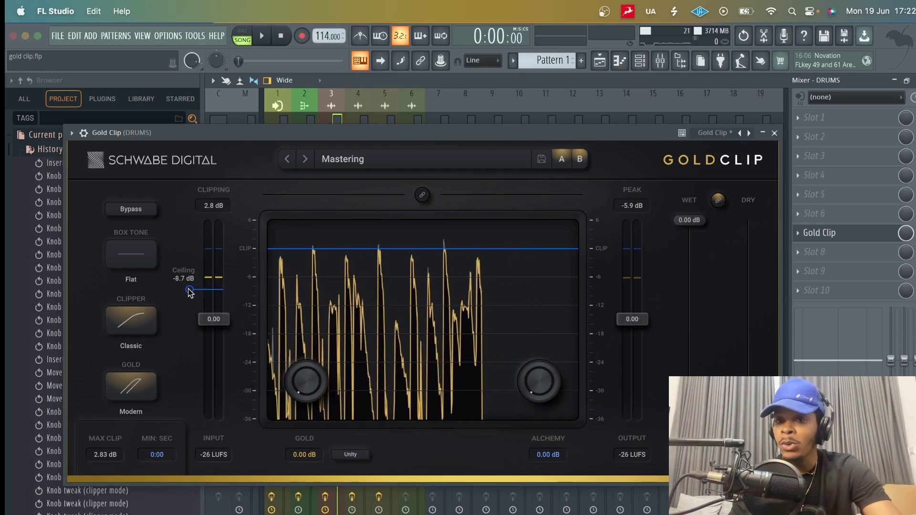
Lower the ceiling to -26.3 dB for extreme clipping, play the drums and pull the Wet level down.
left_click_drag(188, 290, 198, 368)
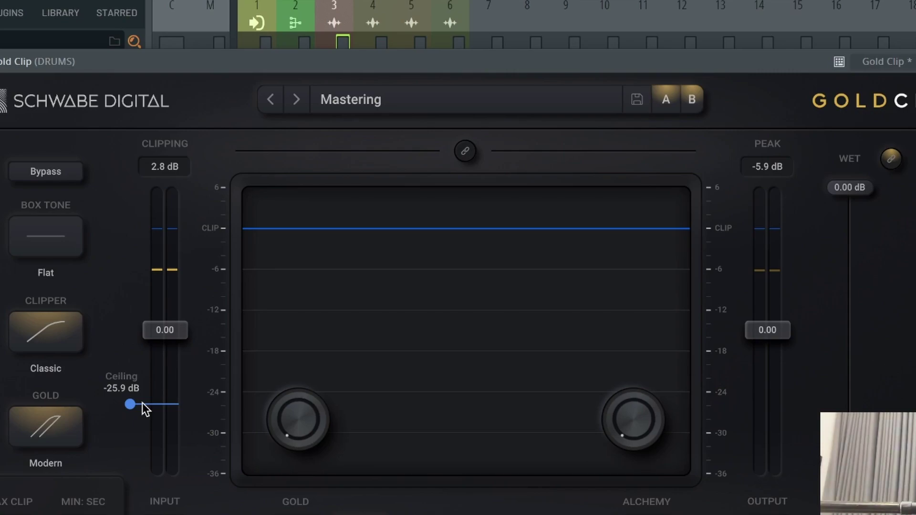
left_click_drag(142, 403, 142, 402)
key("space")
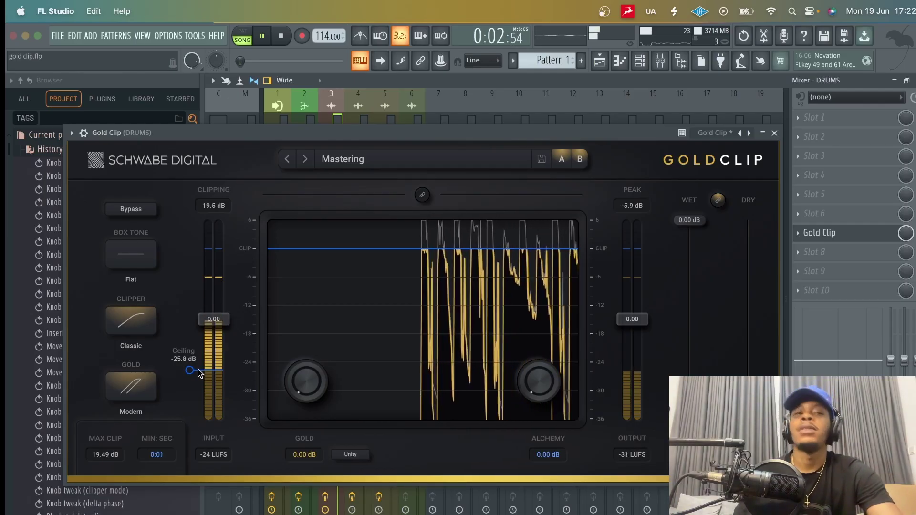
left_click_drag(190, 371, 190, 372)
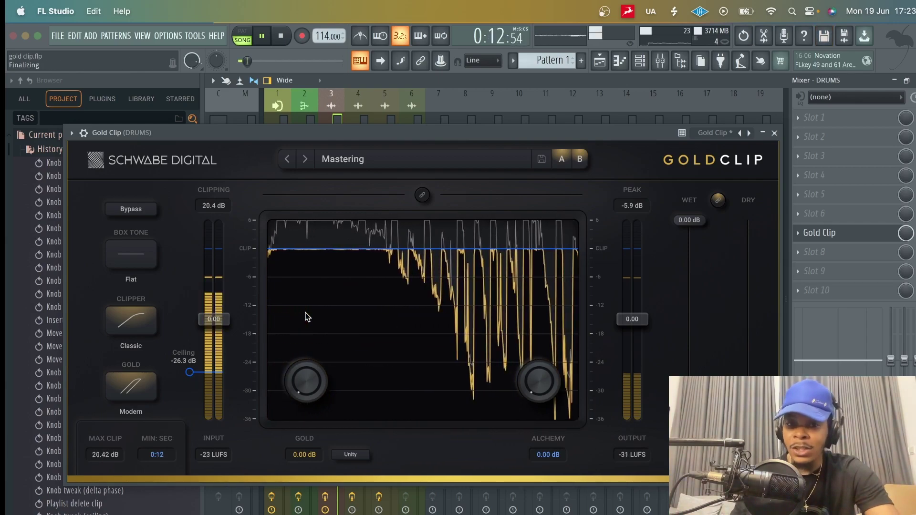
key("space")
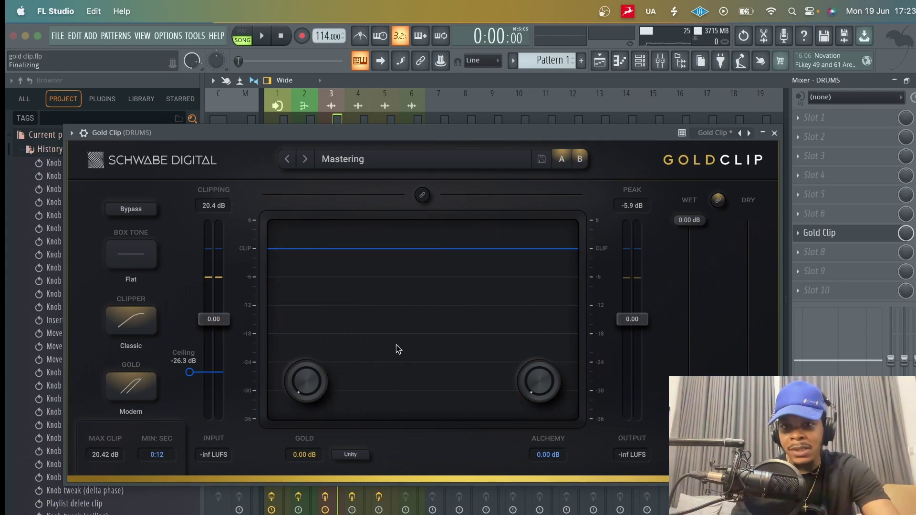
key("space")
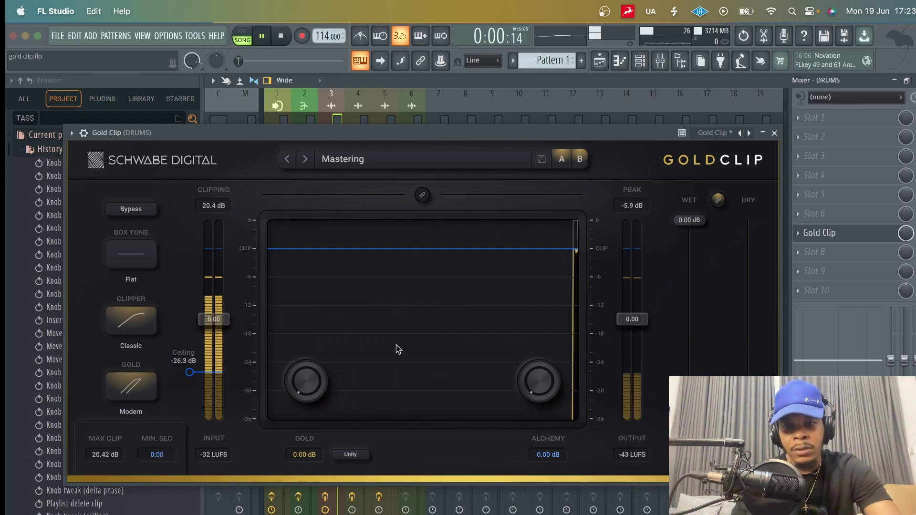
left_click_drag(689, 220, 694, 390)
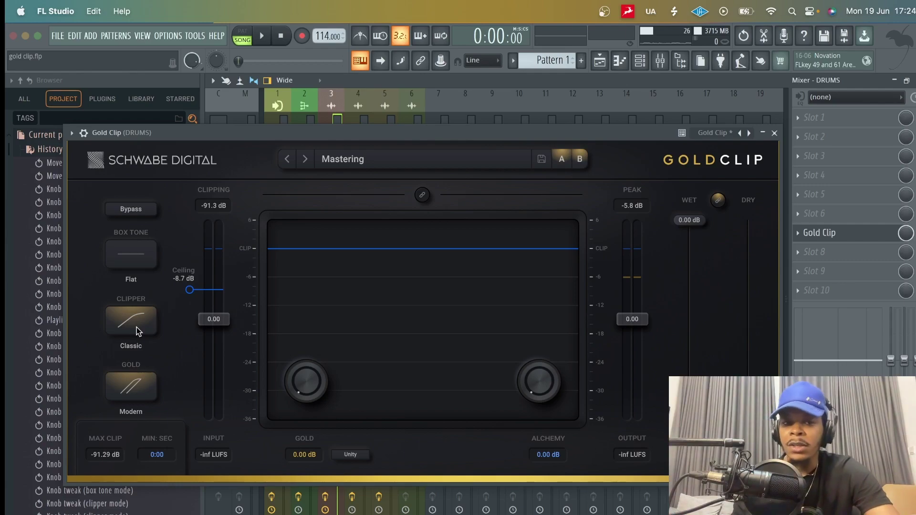
Play the drums and compare the clipper modes, switching from Classic to Modern and on to Hard.
key("space")
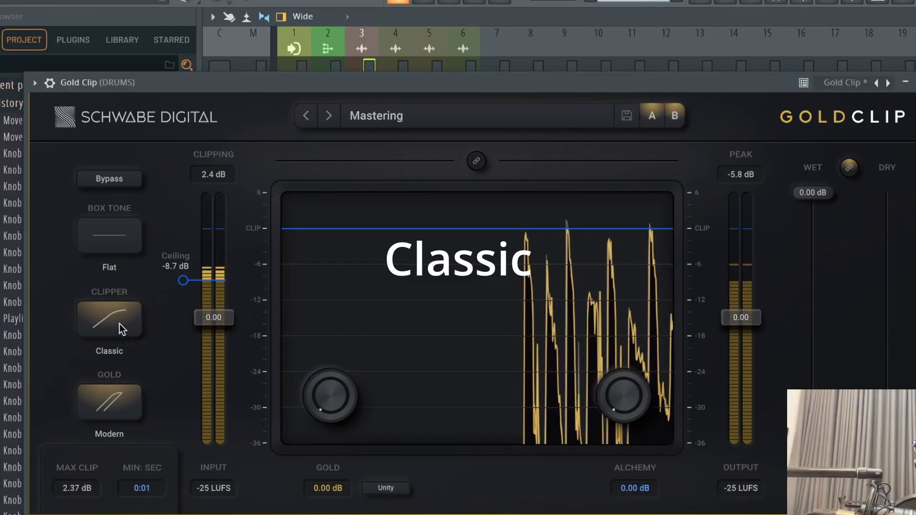
left_click(120, 324)
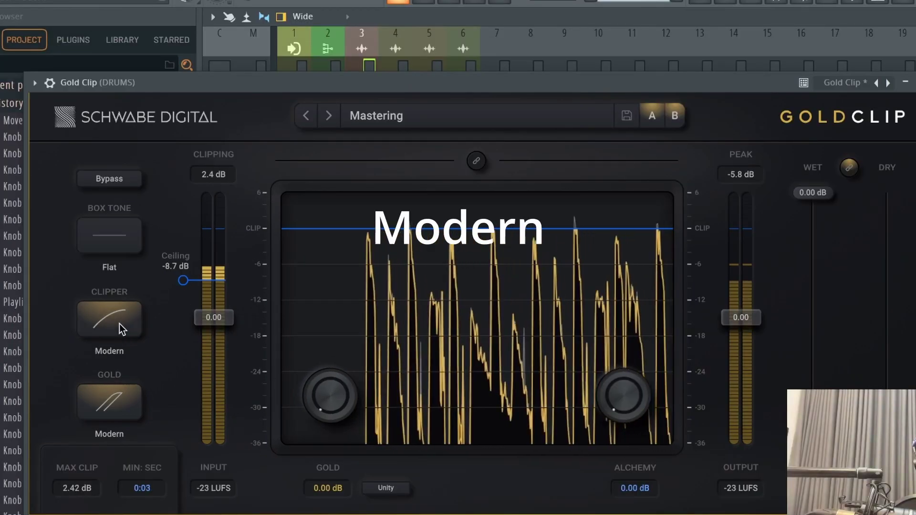
left_click(119, 323)
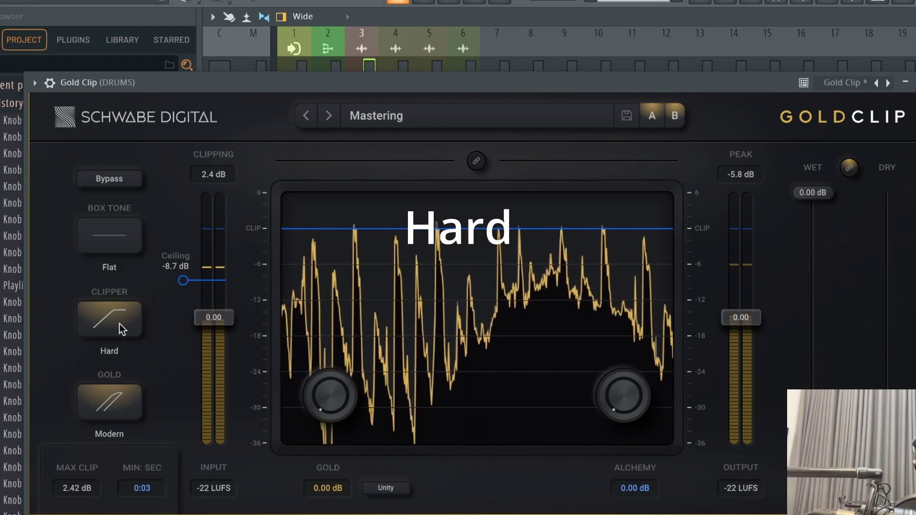
Return Gold Clip's clipper mode to Classic and raise the Gold amount to 2.22 dB while the drums play.
left_click(120, 323)
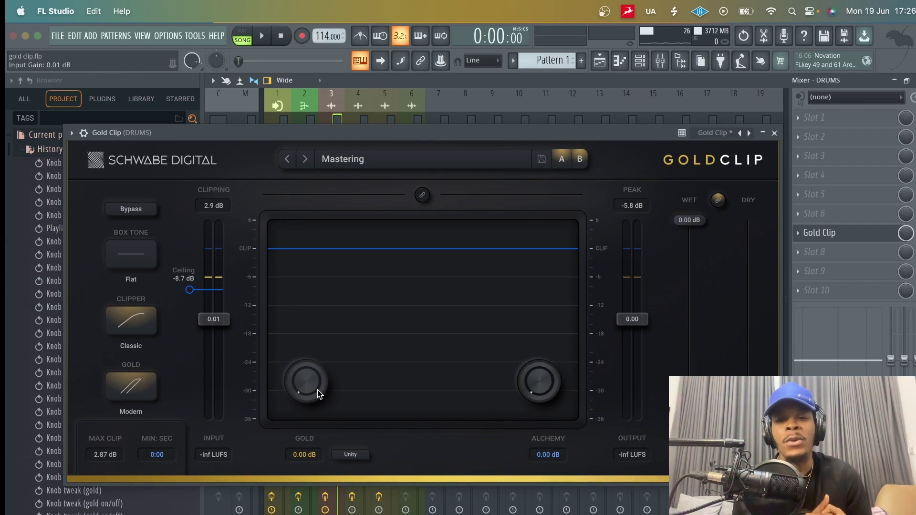
left_click(308, 374)
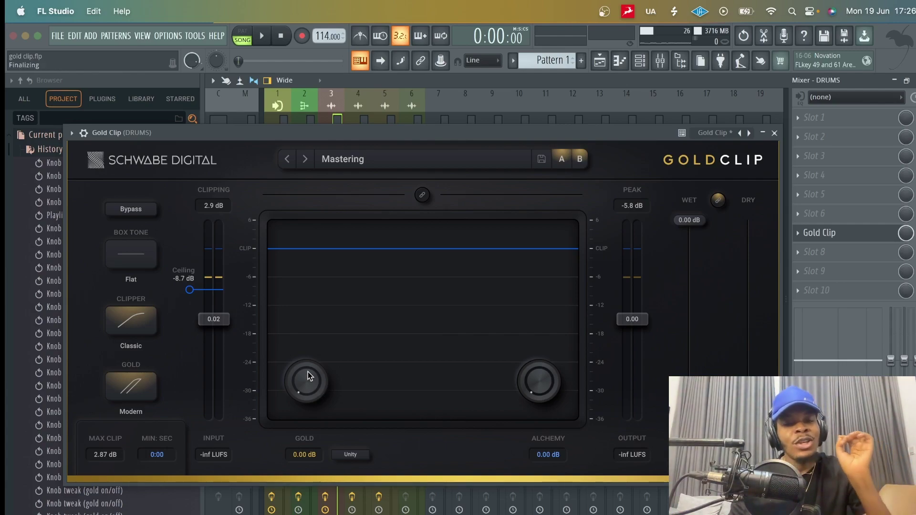
key("space")
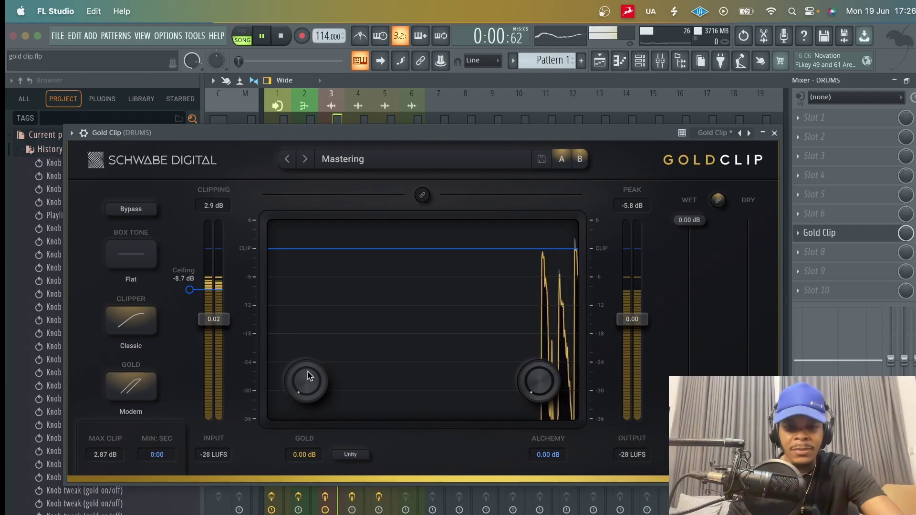
left_click_drag(308, 371, 302, 366)
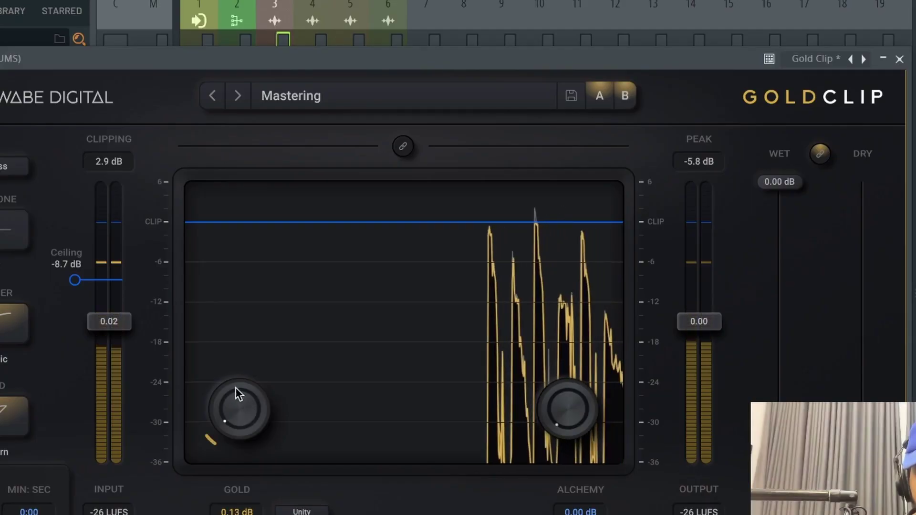
left_click_drag(235, 387, 162, 253)
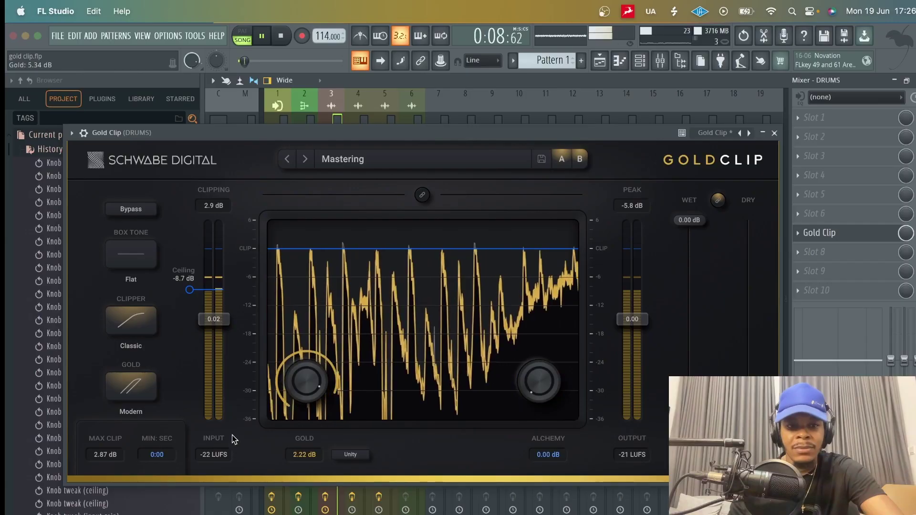
Toggle the bypass on and off during playback to compare the Modern Gold effect, leave it off and stop the drums.
left_click(131, 209)
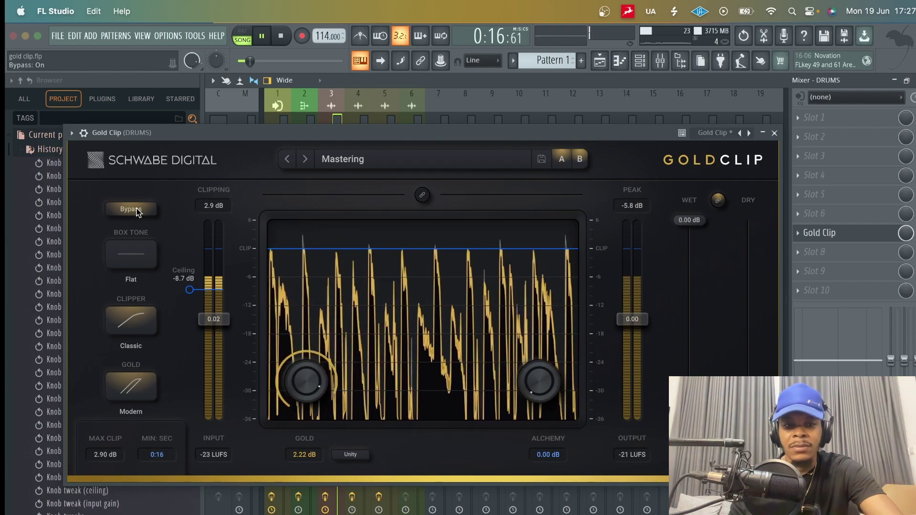
left_click(131, 209)
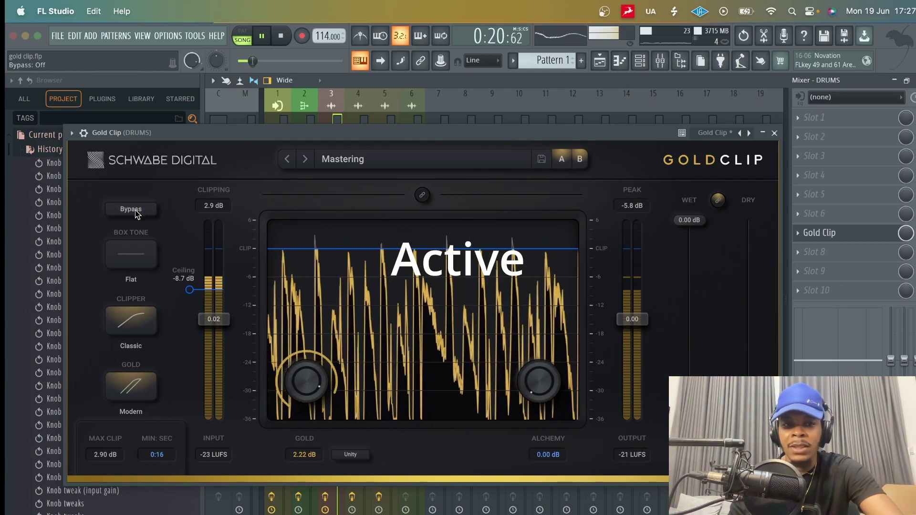
left_click(137, 214)
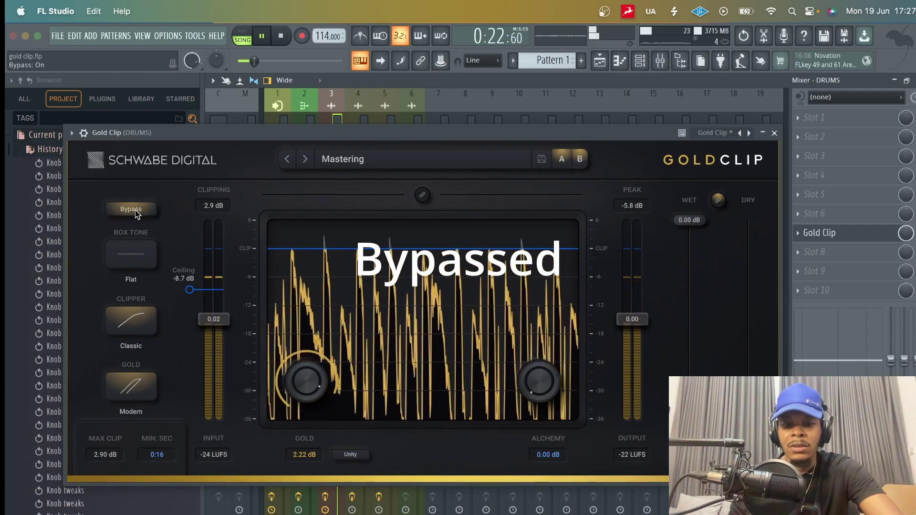
left_click(136, 214)
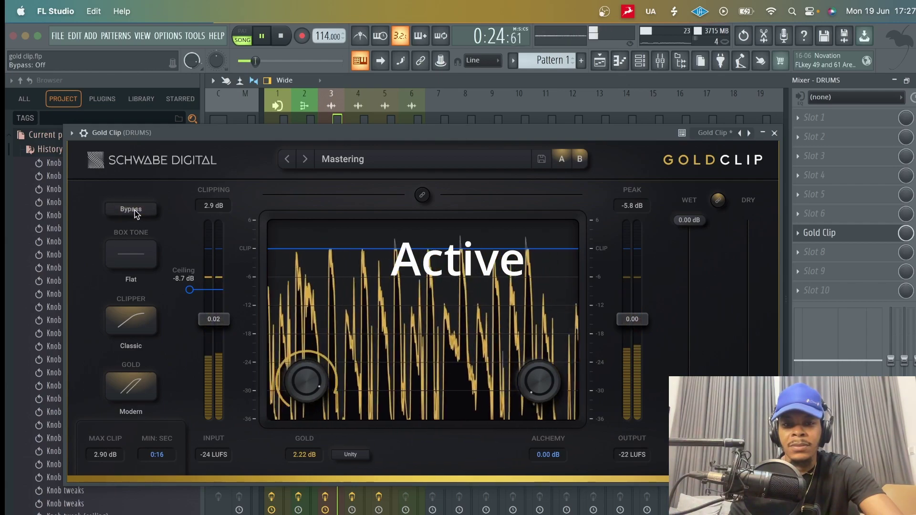
key("space")
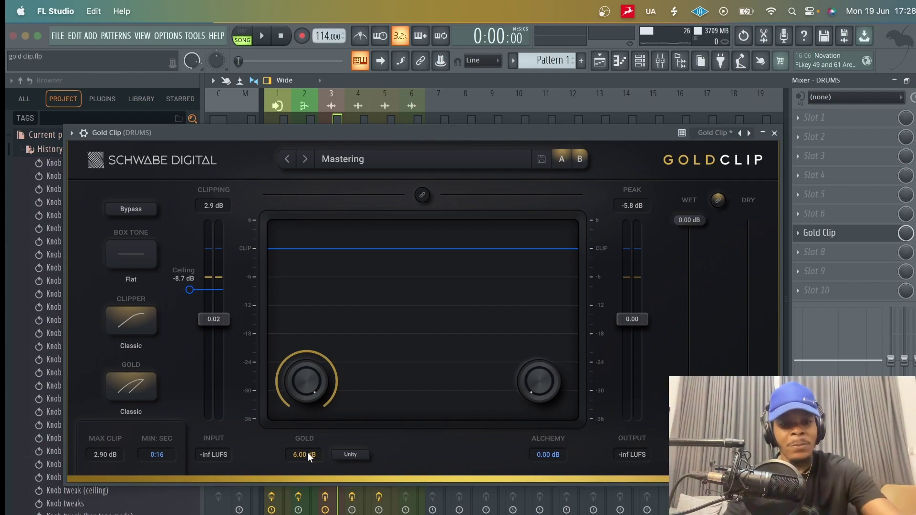
Play the drums with the Gold mode on Classic at 6.00 dB and compare bypassed with active, leaving bypass off.
key("space")
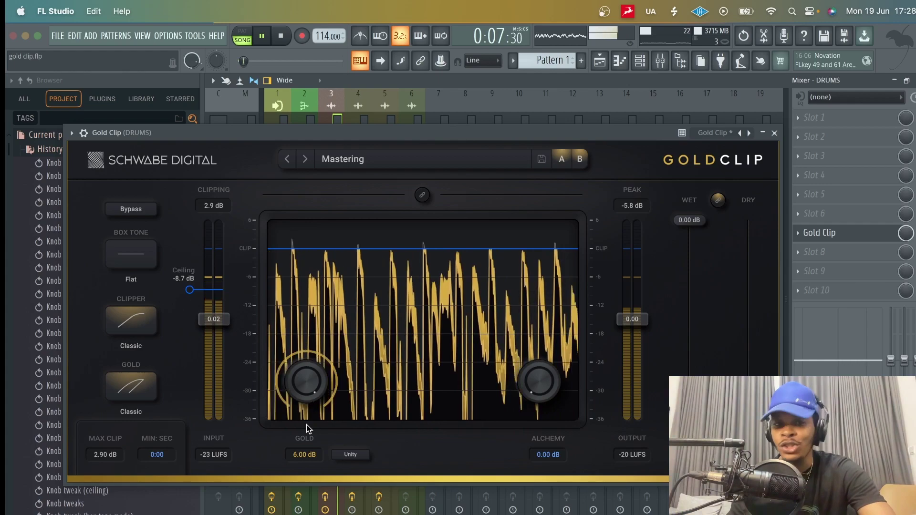
key("space")
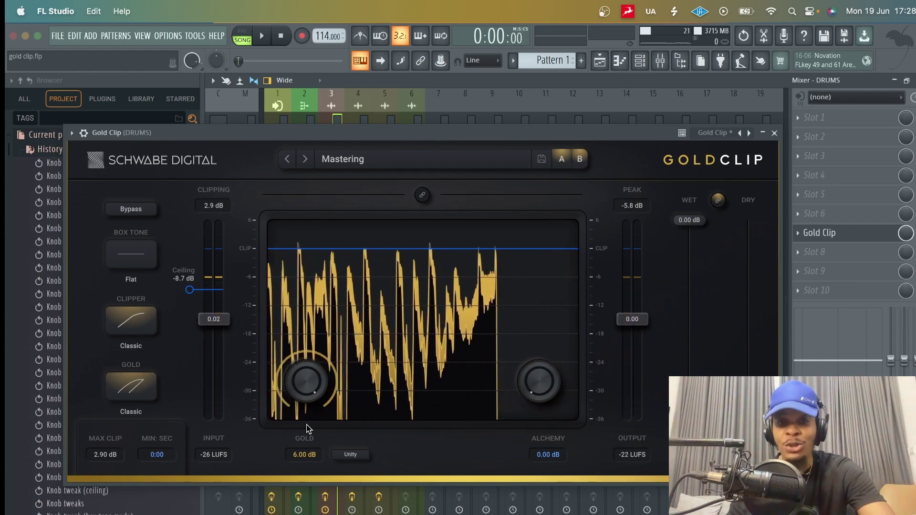
key("space")
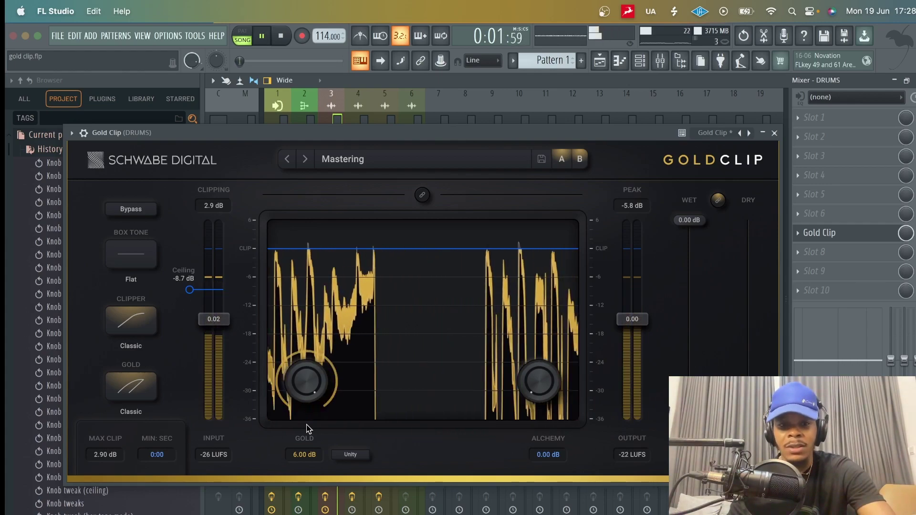
left_click(136, 212)
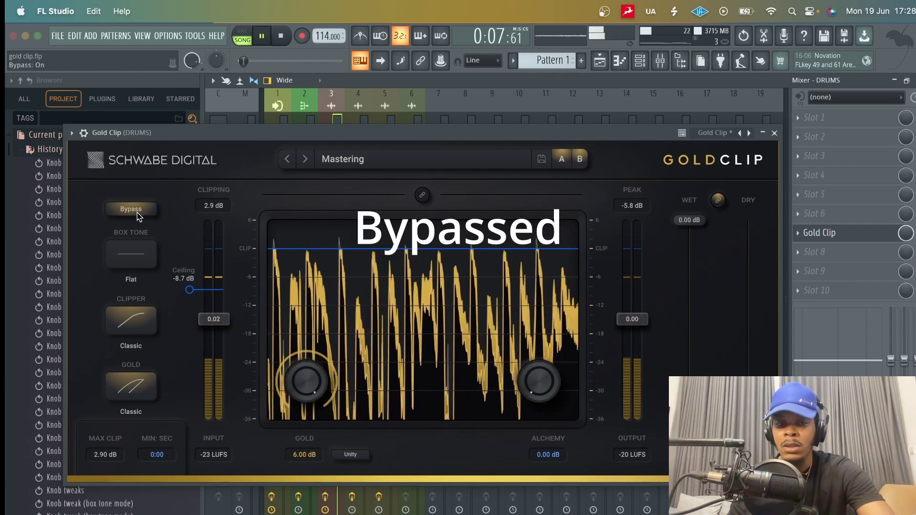
left_click(137, 213)
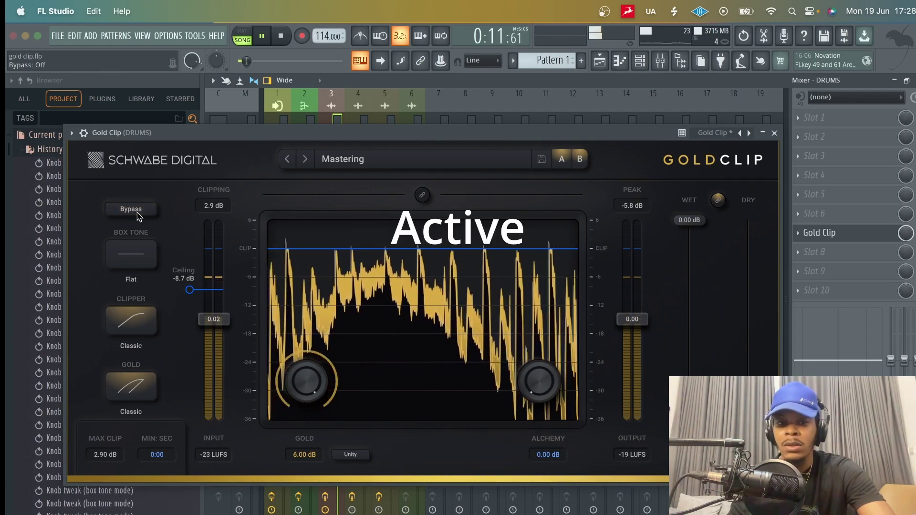
left_click(141, 212)
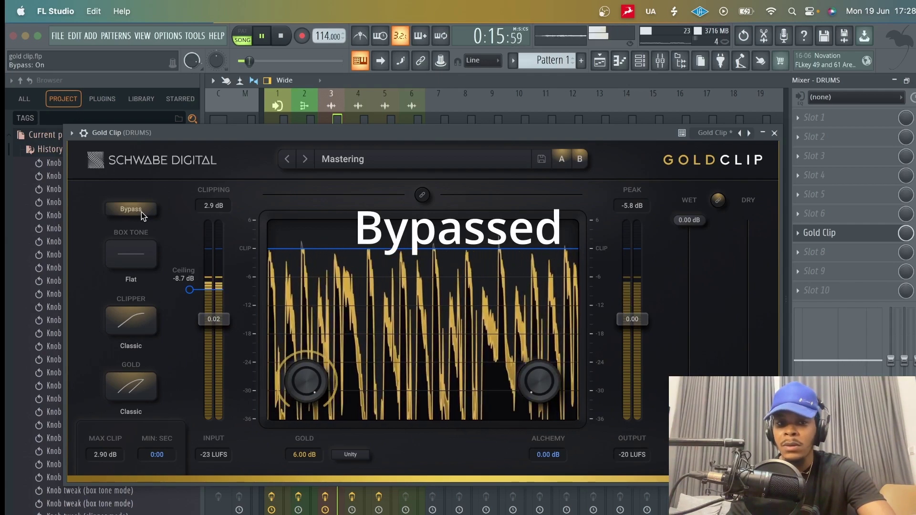
left_click(141, 212)
key("space")
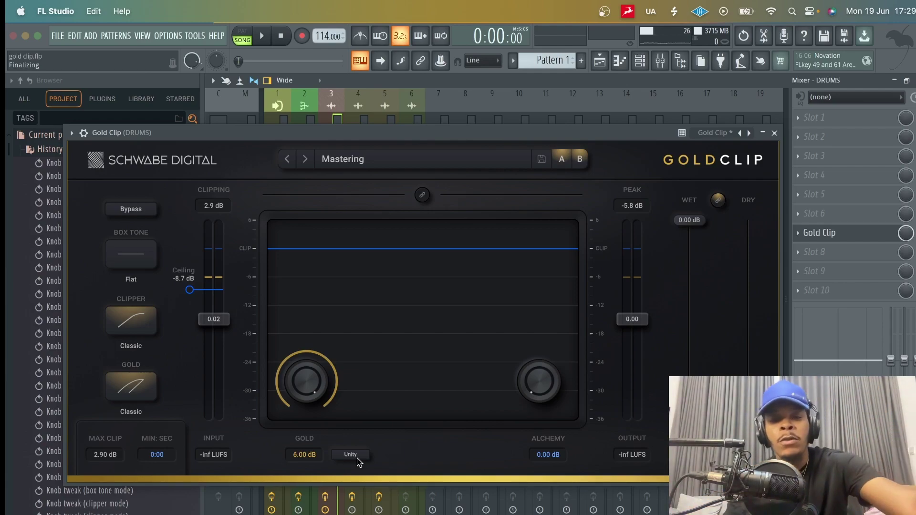
Play the drums with Unity enabled for the Classic Gold setting and compare bypassed with active, leaving bypass off.
key("space")
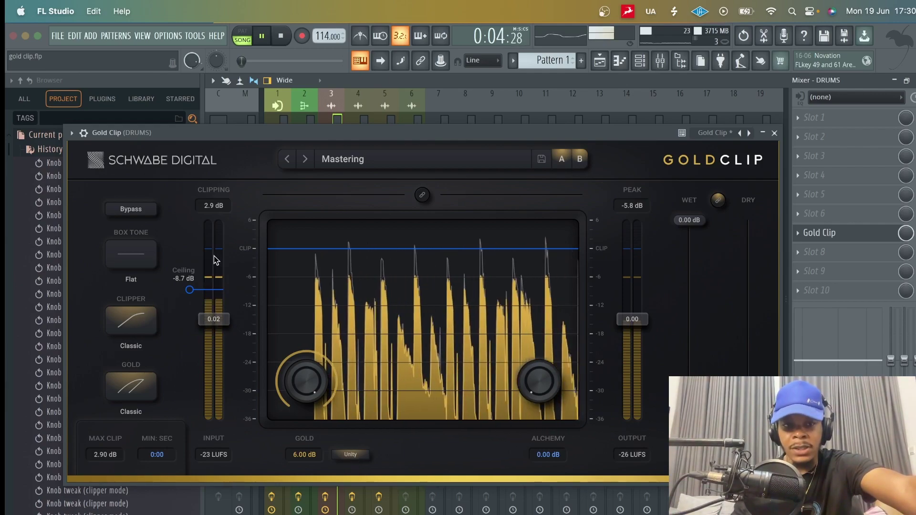
left_click(138, 209)
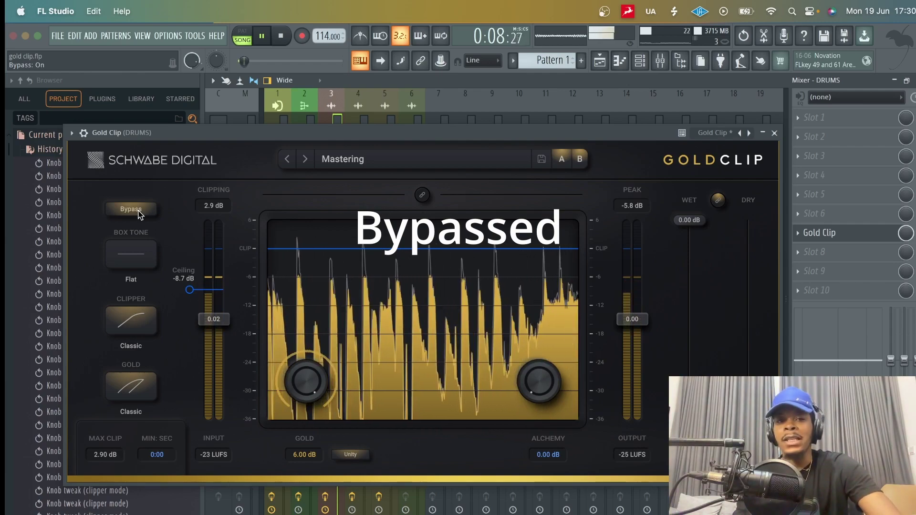
key("space")
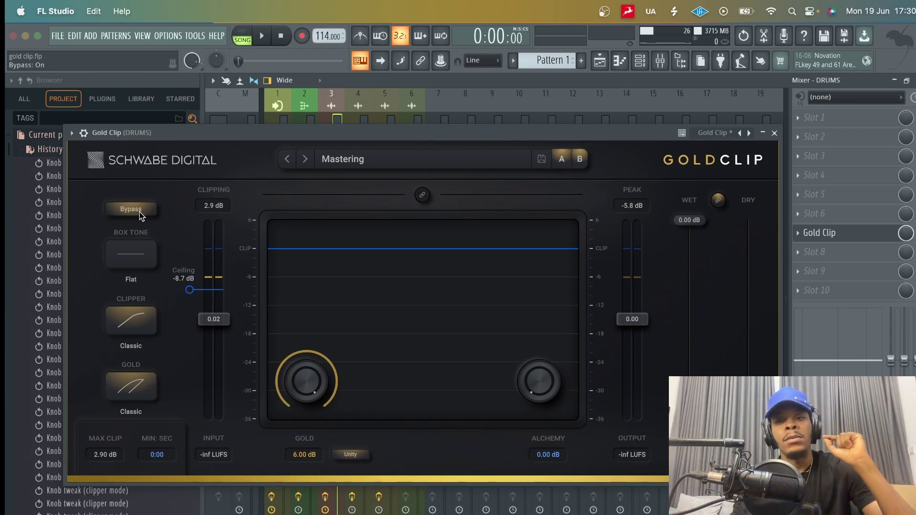
left_click(130, 209)
key("space")
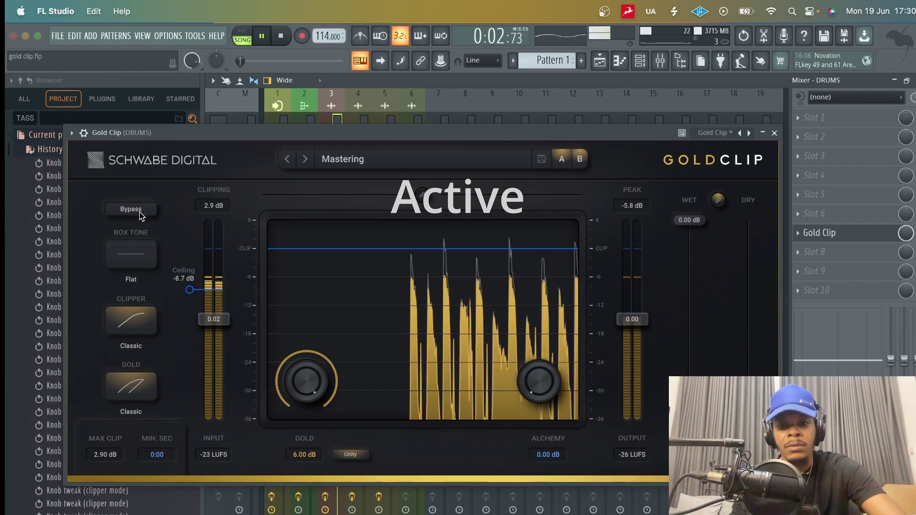
left_click(130, 209)
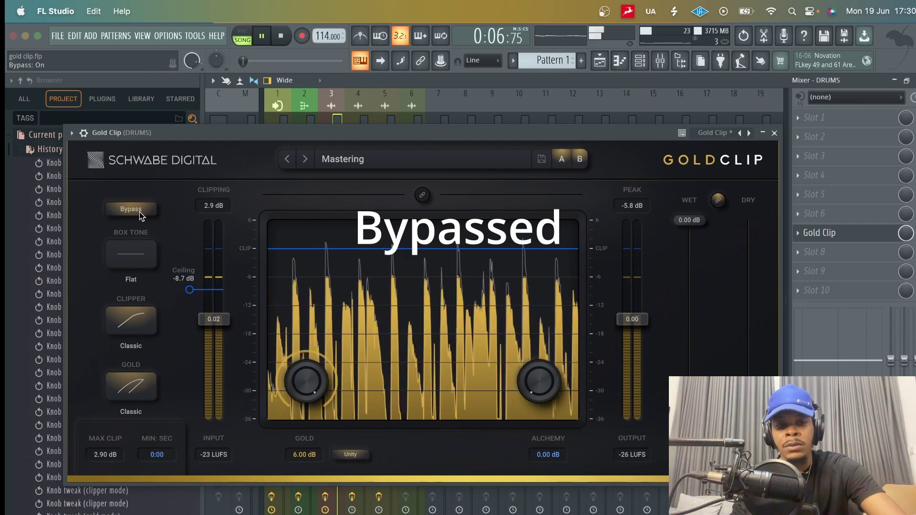
left_click(131, 209)
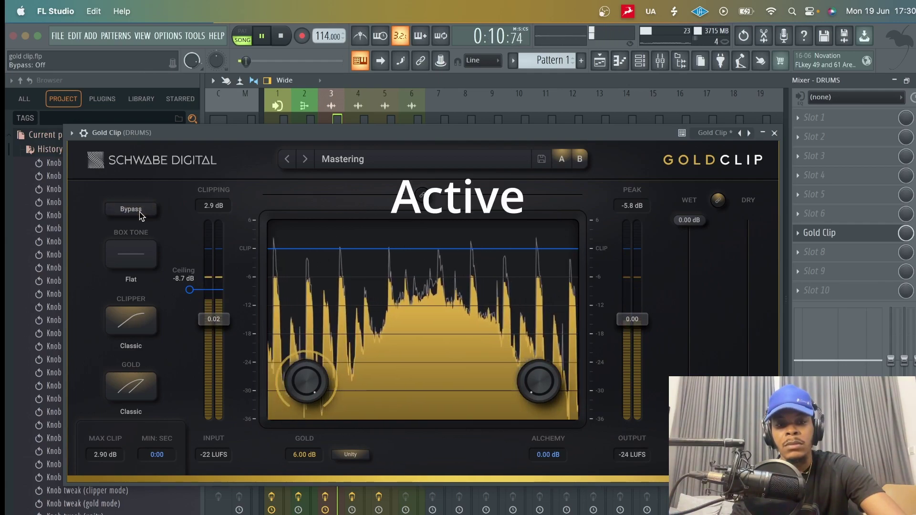
key("space")
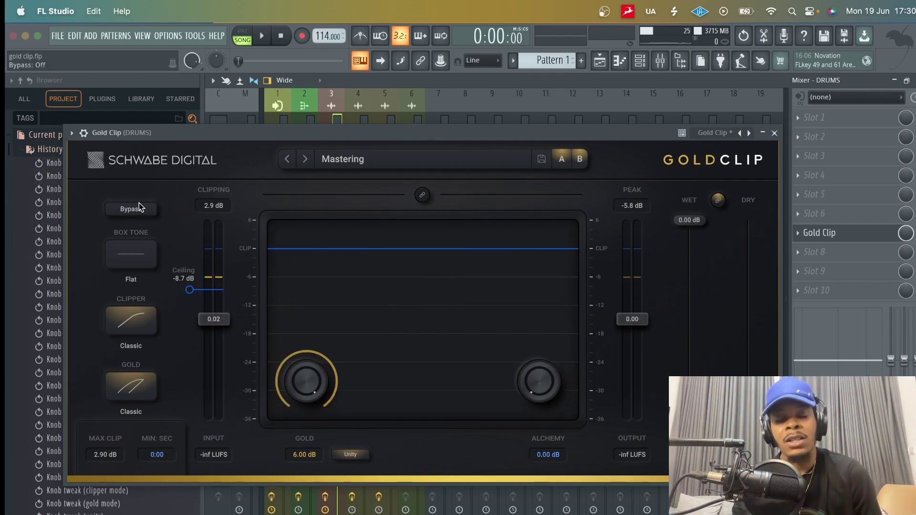
Switch the Gold mode to Modern at 2.50 dB and compare bypassed with active on the playing drums, leaving bypass on.
double_click(314, 385)
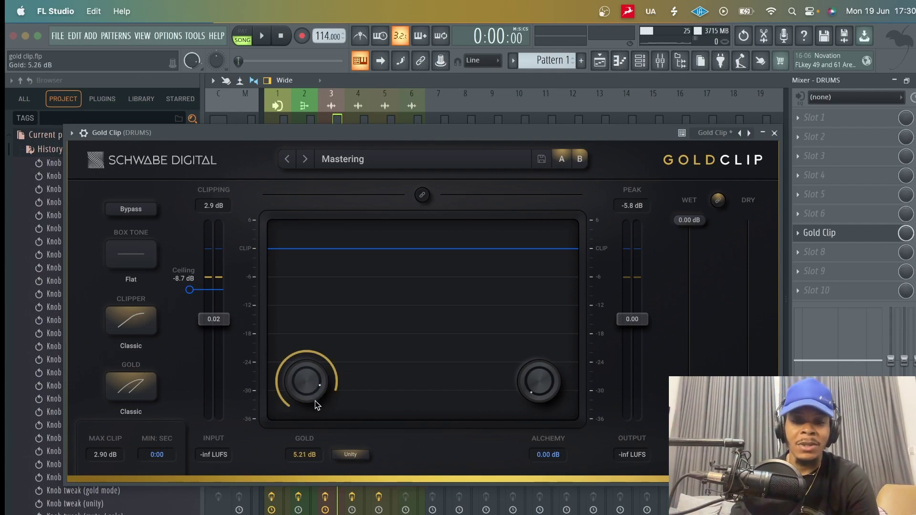
left_click(123, 379)
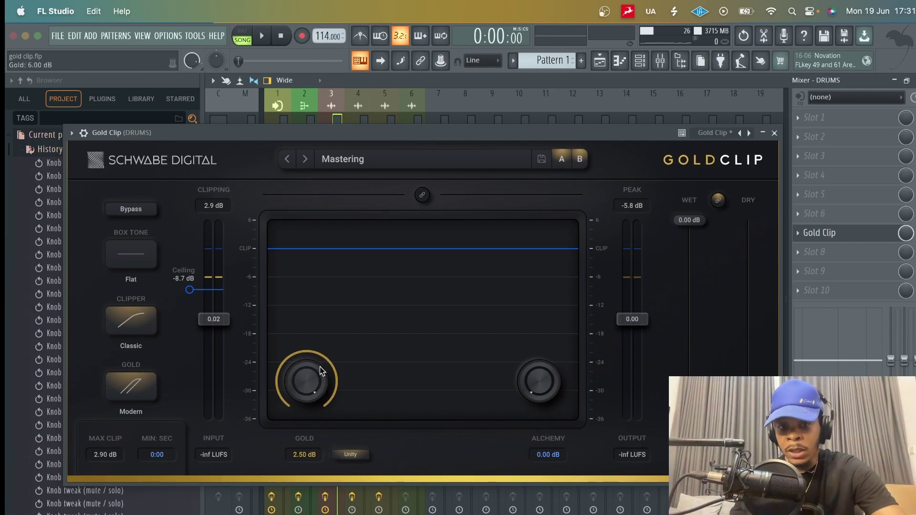
key("space")
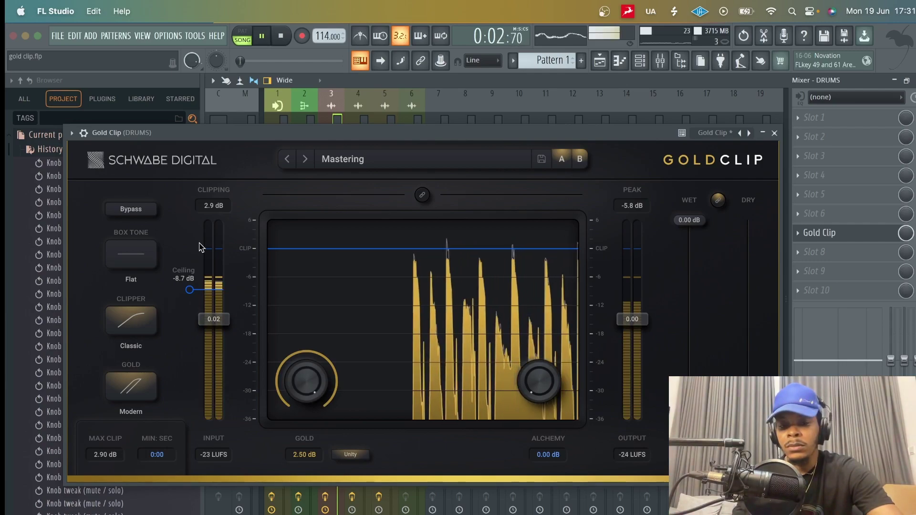
left_click(143, 210)
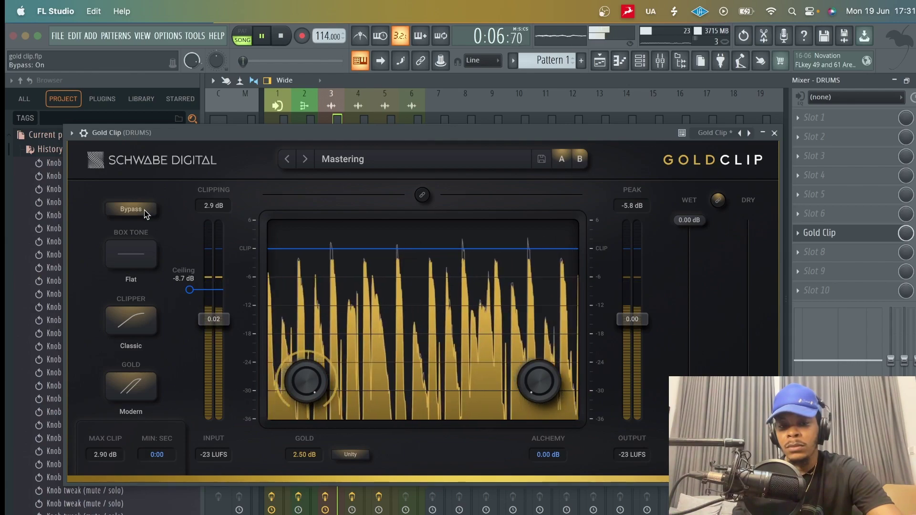
left_click(144, 211)
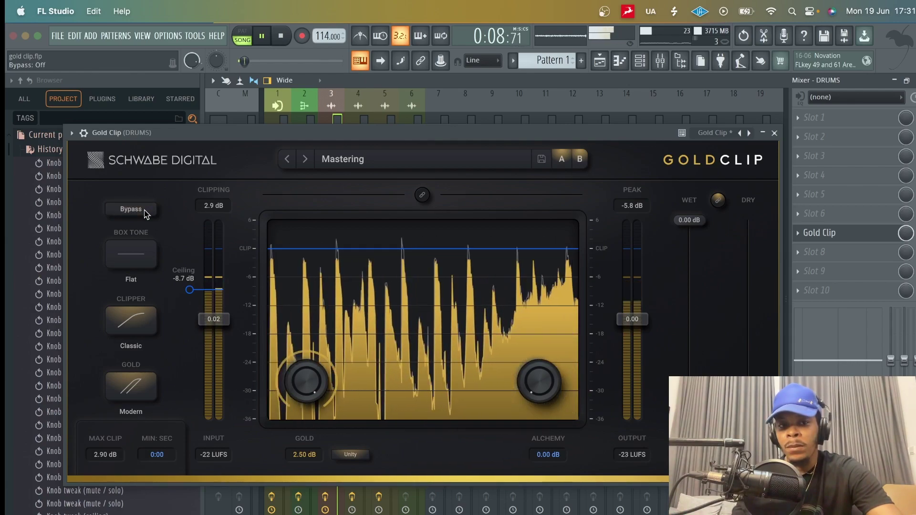
left_click(143, 210)
key("space")
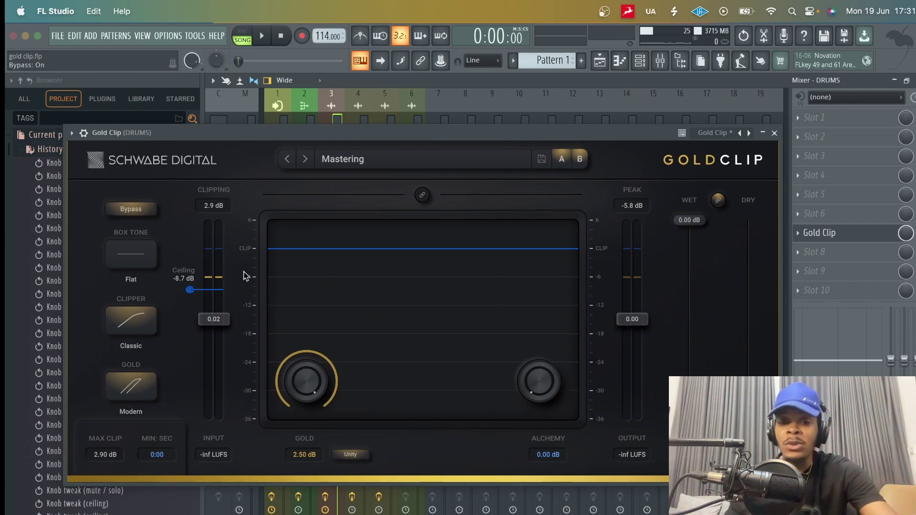
Turn Unity off and play the drums, comparing bypassed with active for the Modern Gold setting and leaving bypass off.
left_click(351, 454)
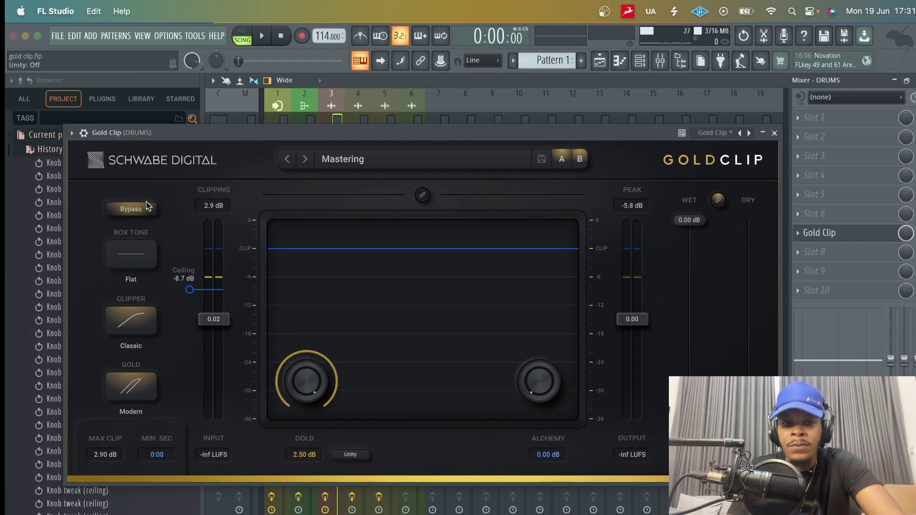
key("space")
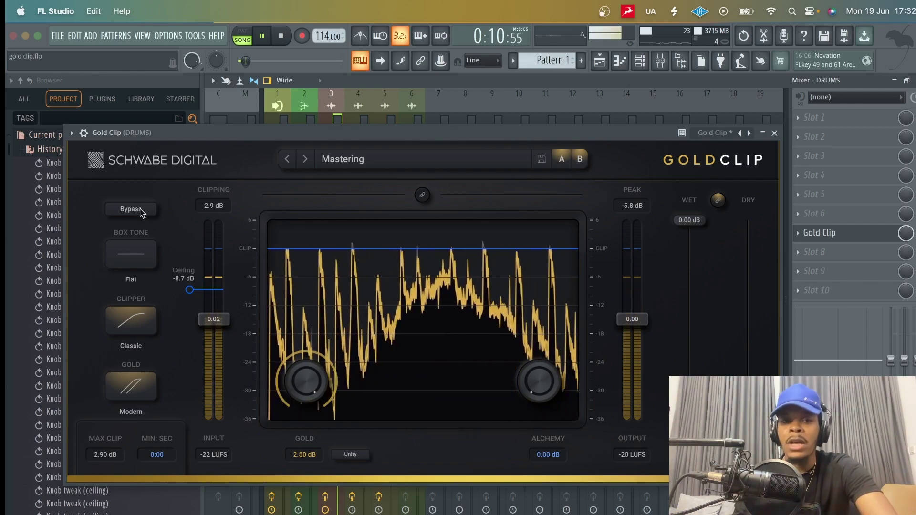
left_click(131, 209)
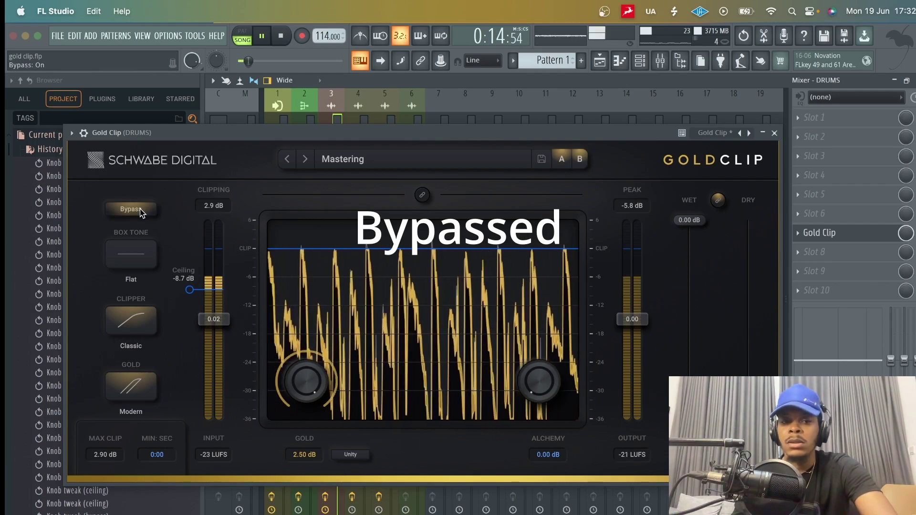
left_click(141, 211)
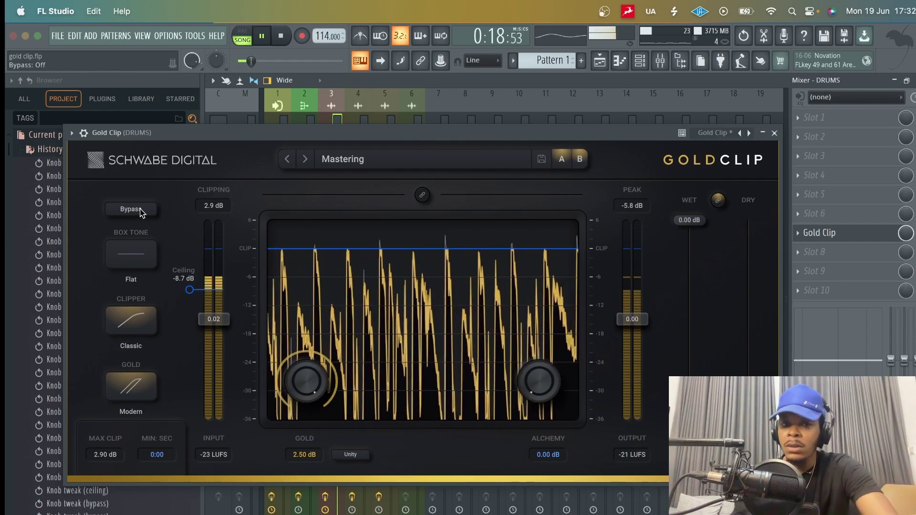
key("space")
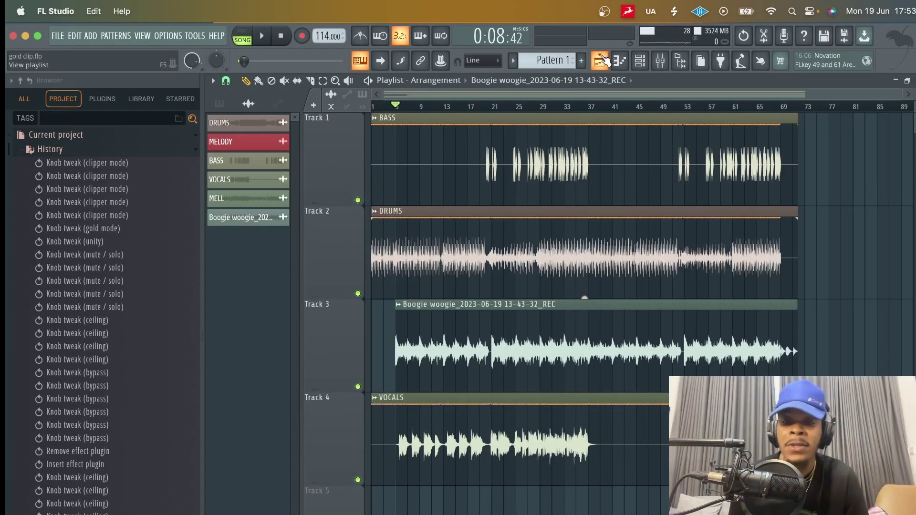
Delete the Gold Clip plugin from slot 8 of the MELODY mixer track.
left_click(661, 60)
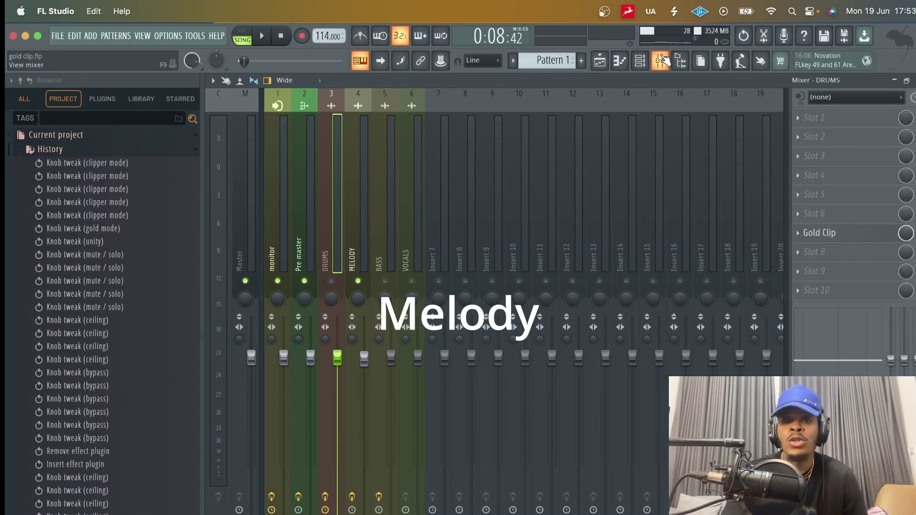
left_click(355, 252)
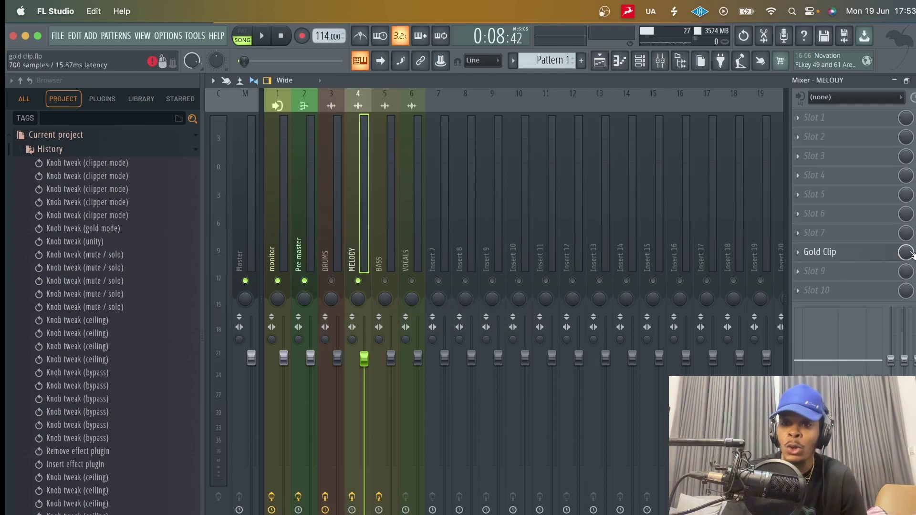
left_click(798, 253)
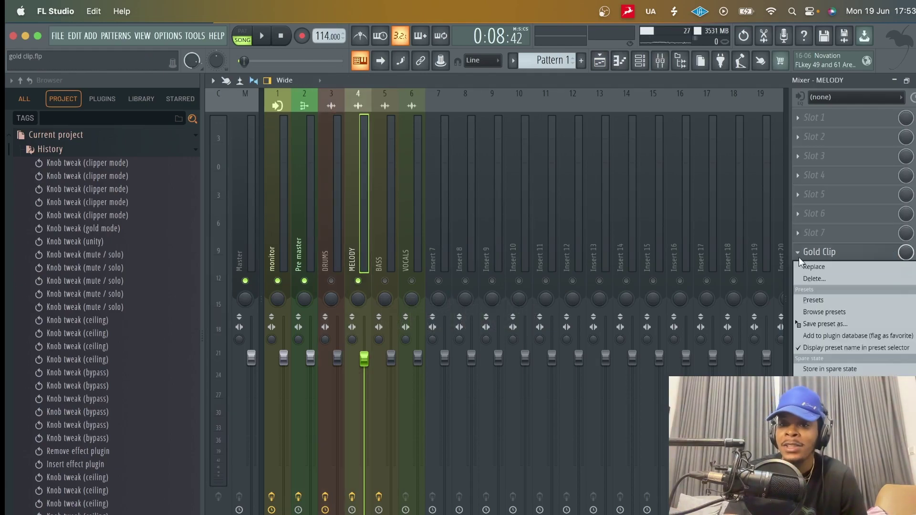
left_click(810, 282)
left_click(499, 356)
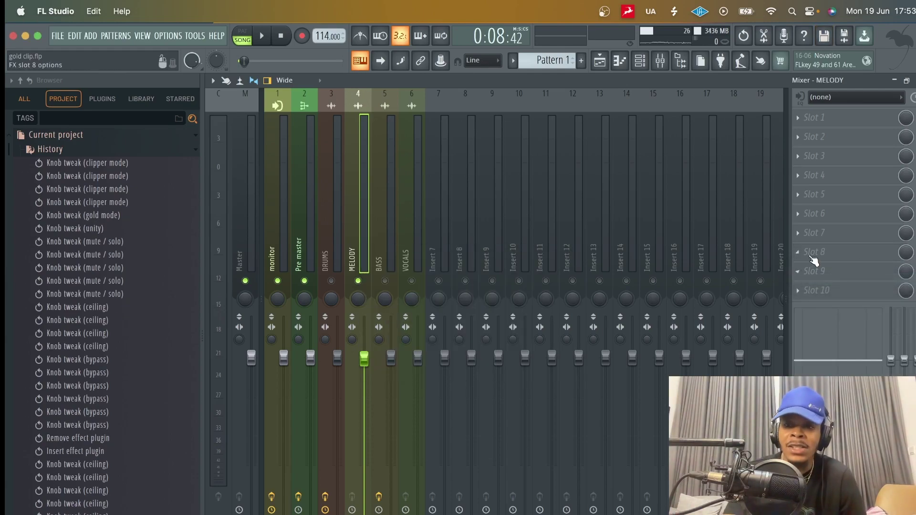
Insert Gold Clip into slot 7 of the MELODY track and disable its Clipper section.
left_click(799, 234)
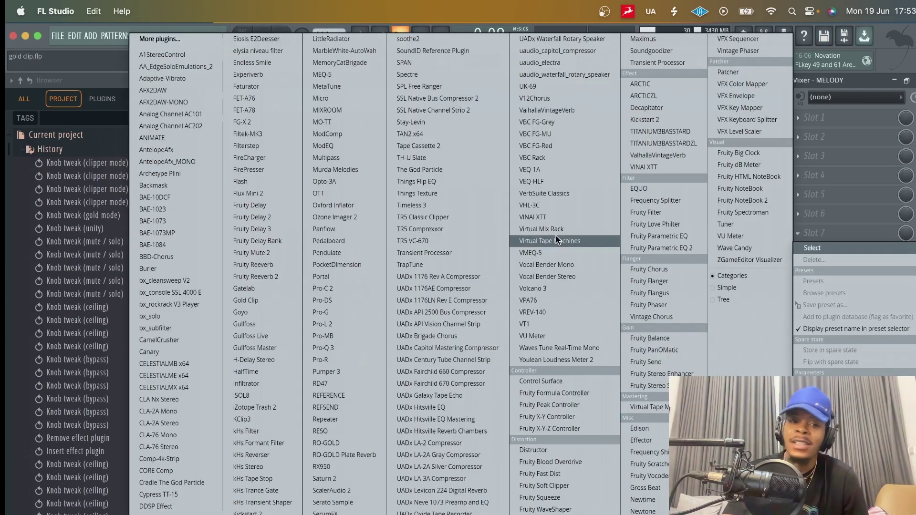
left_click(264, 317)
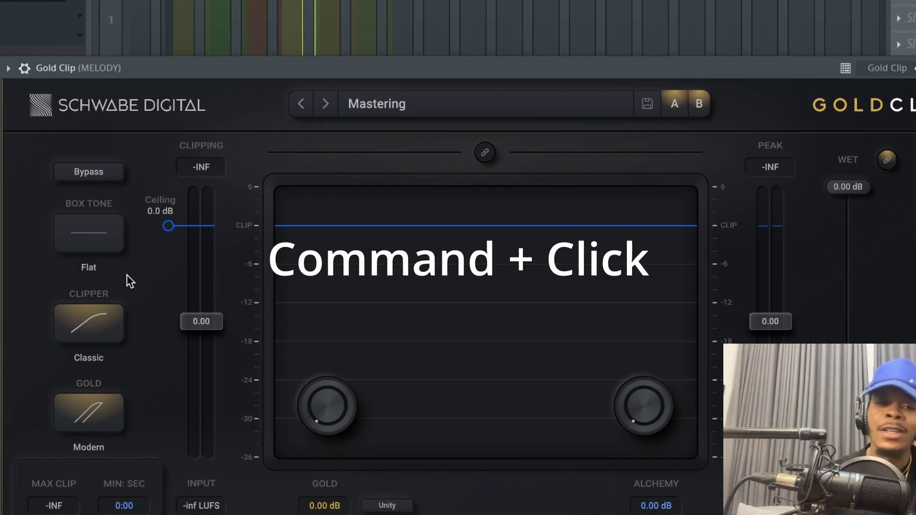
left_click(198, 367, "super")
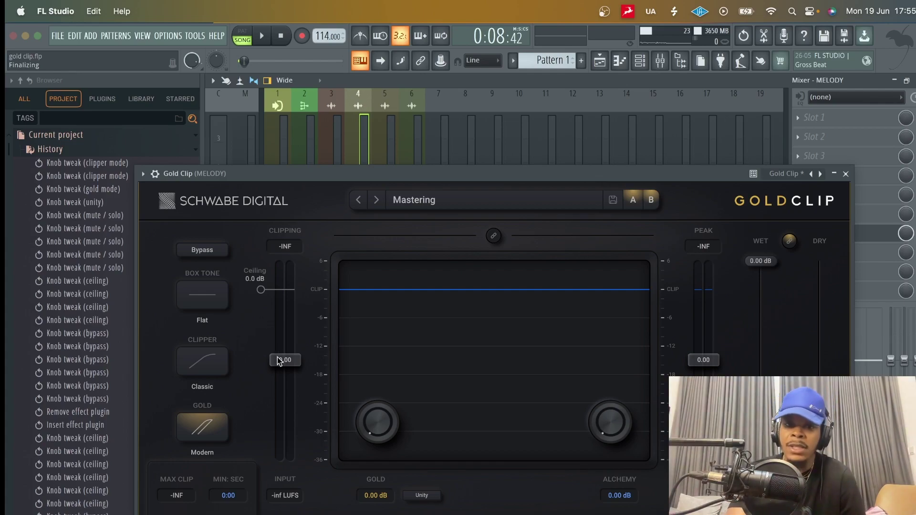
Play the melody, raise Modern Gold to 2.50 dB and switch the Gold mode to Classic.
key("space")
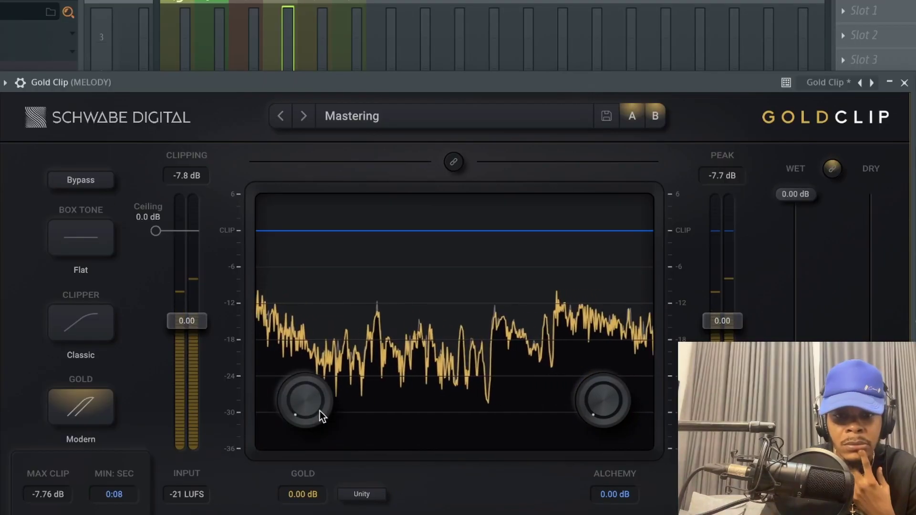
left_click_drag(323, 416, 313, 399)
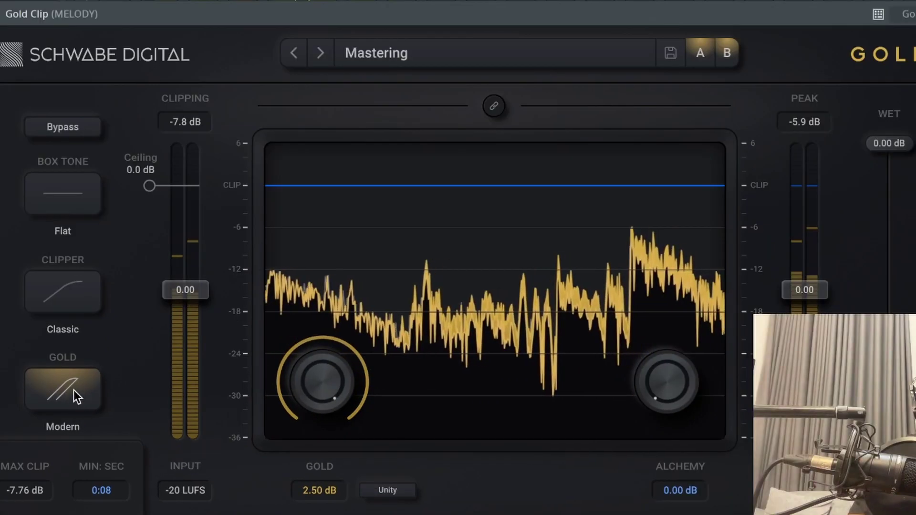
left_click(73, 390)
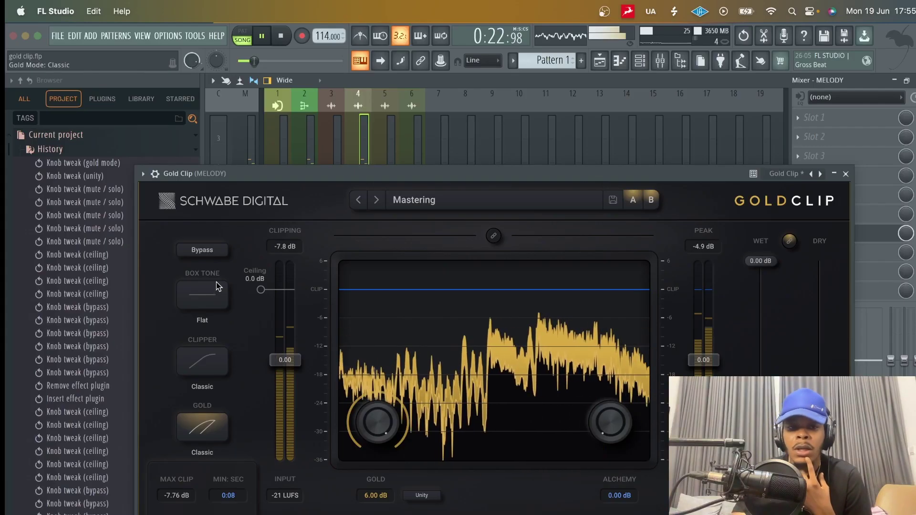
Compare bypassed with active on the playing melody for Classic Gold at 6.00 dB, leaving bypass off, and stop playback.
left_click(202, 250)
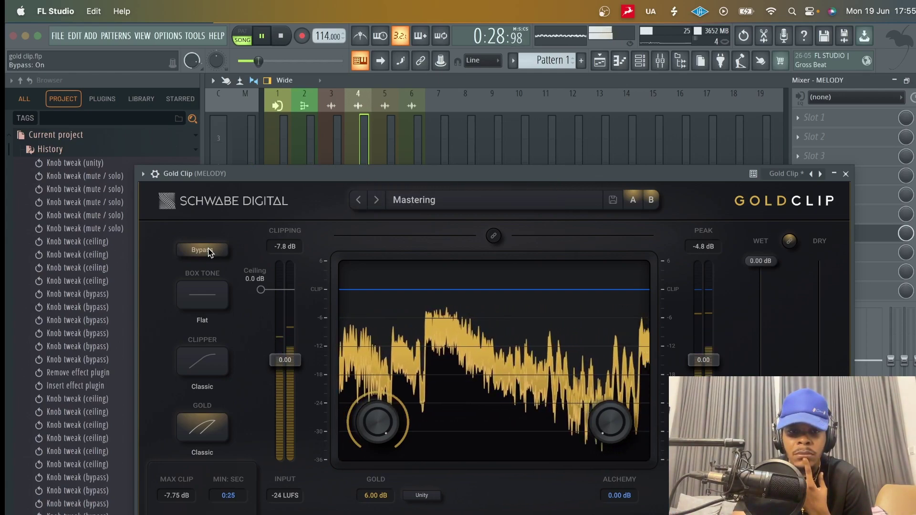
left_click(202, 250)
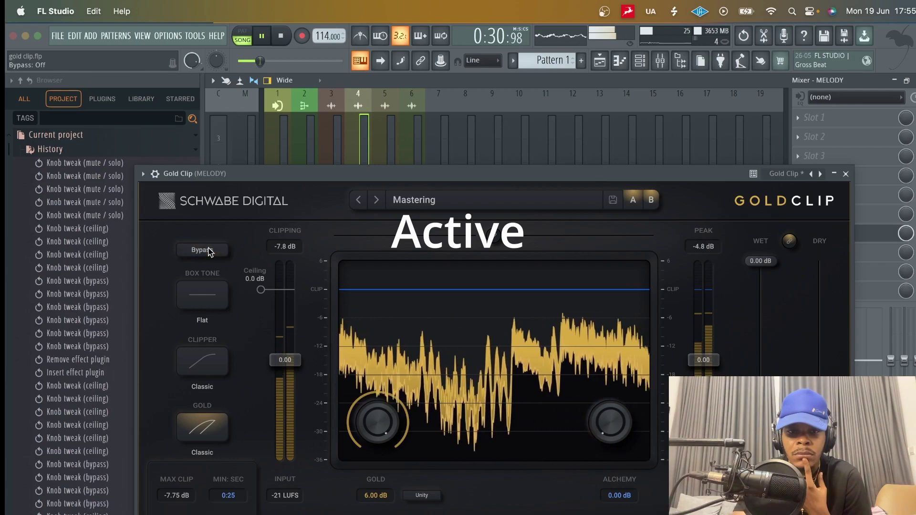
key("space")
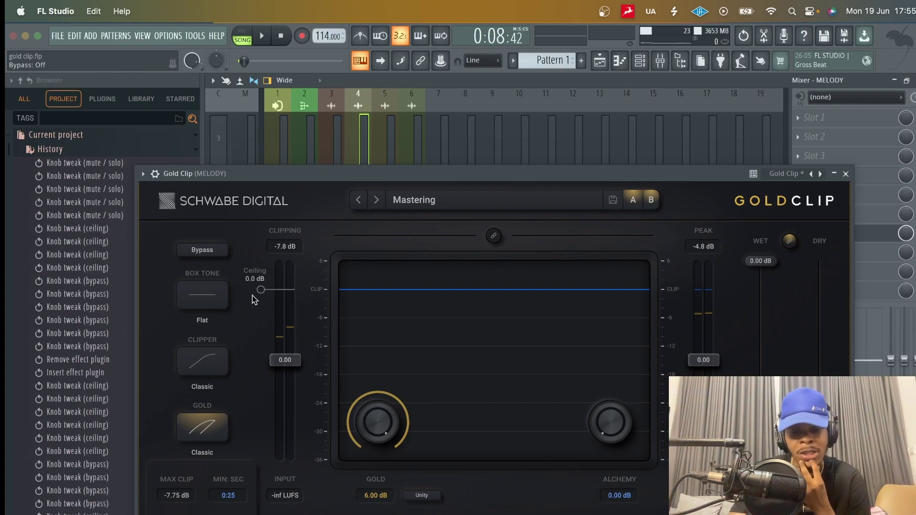
Enable Unity and play the melody, comparing bypassed with active twice for Classic Gold at 6.00 dB and leaving bypass off.
left_click(422, 495)
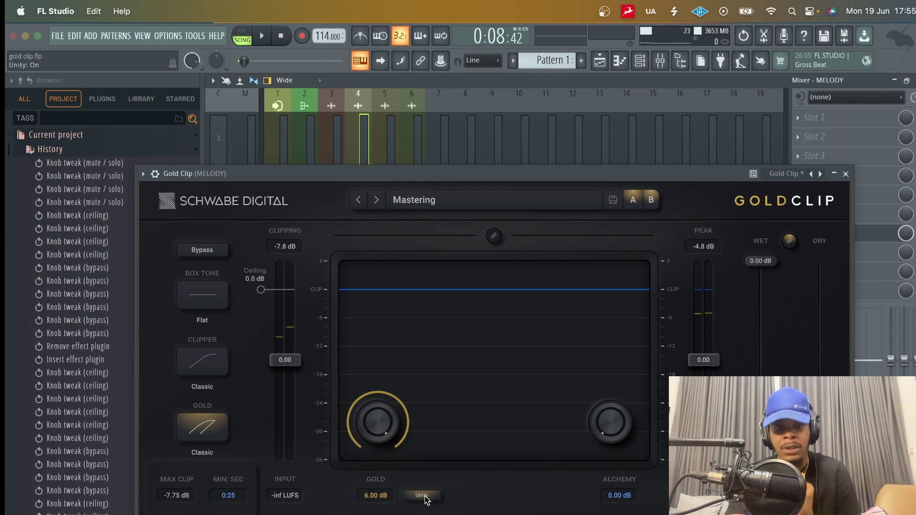
key("space")
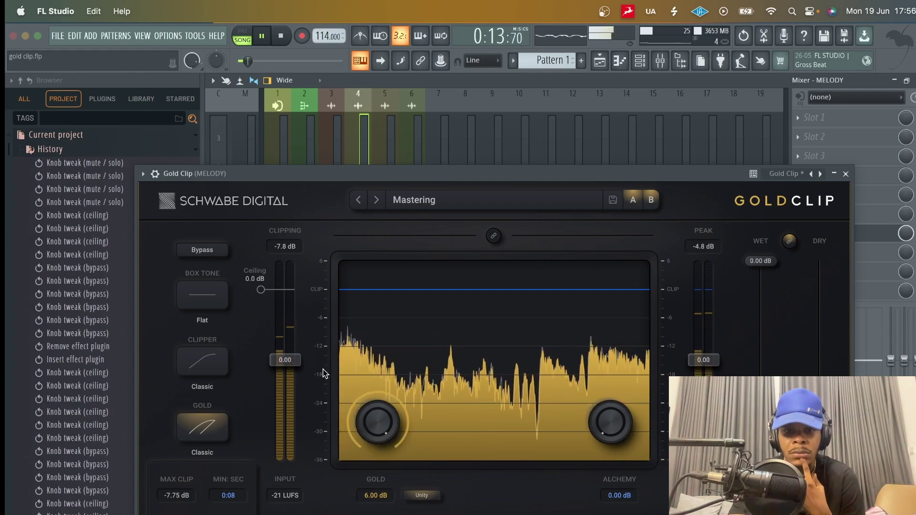
left_click(208, 251)
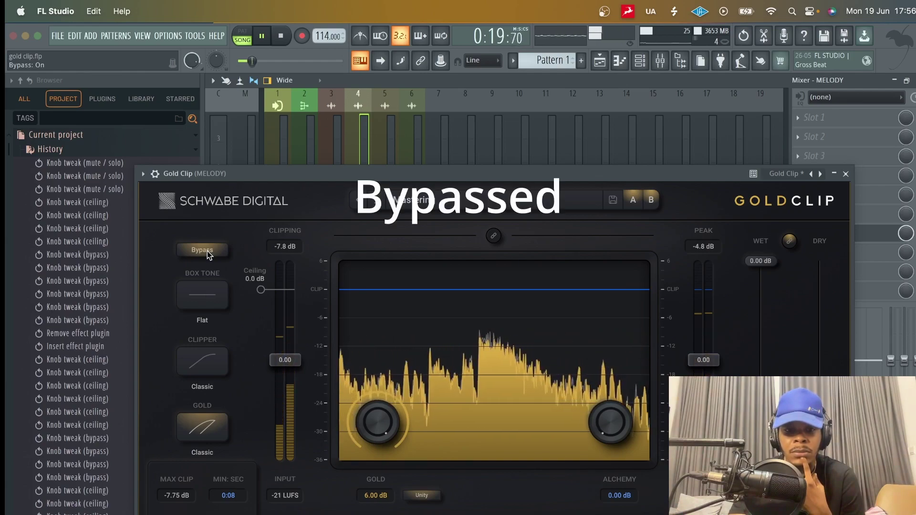
left_click(207, 251)
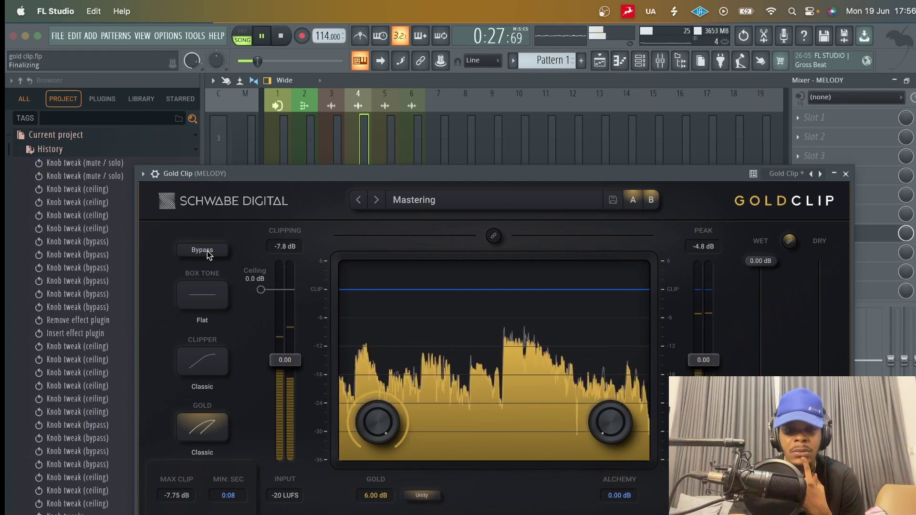
left_click(207, 251)
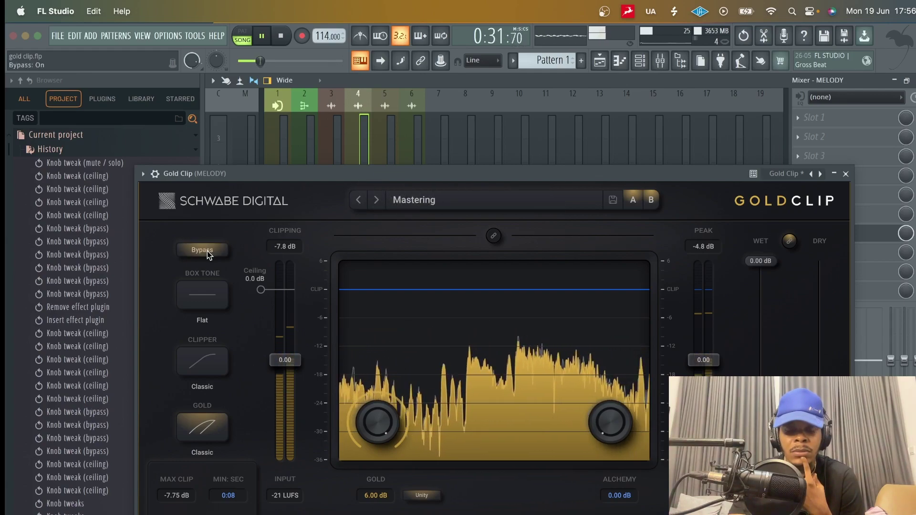
left_click(207, 251)
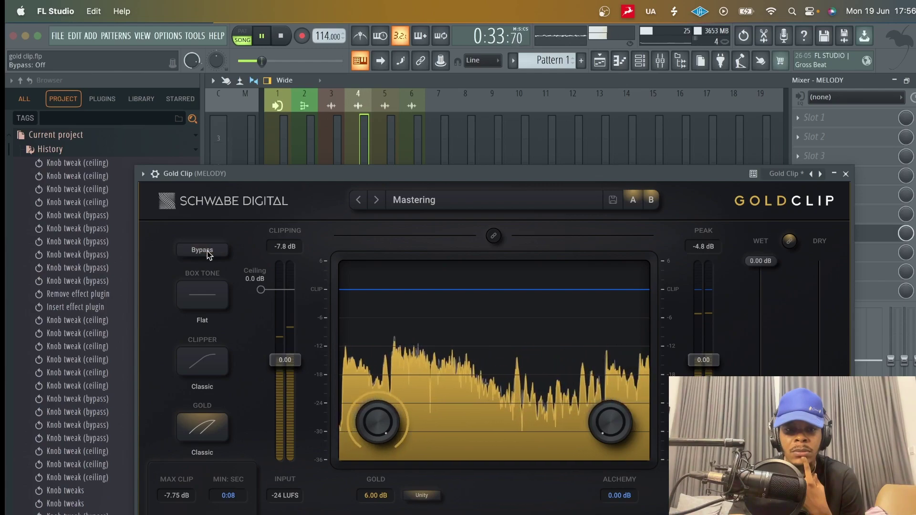
key("space")
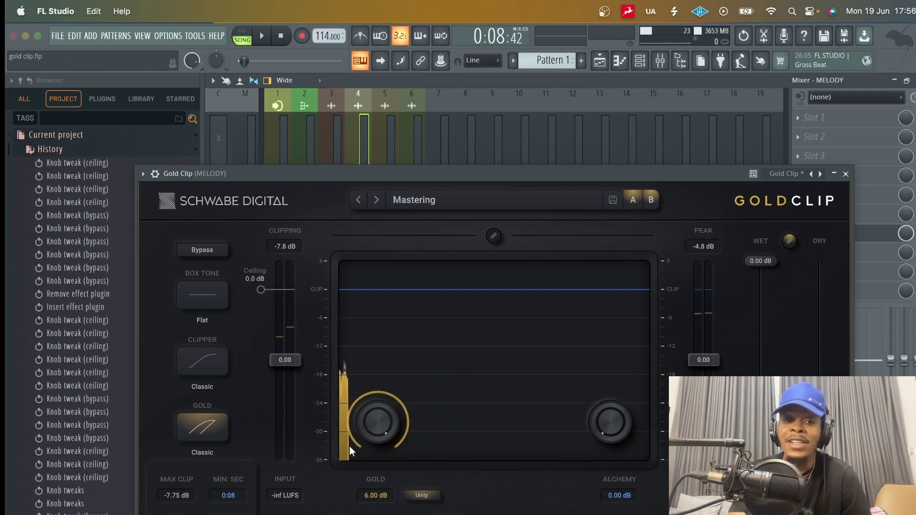
Lower Gold to 3.04 dB, start playing the melody and set the ceiling to -0.01 dB.
left_click_drag(367, 423, 371, 484)
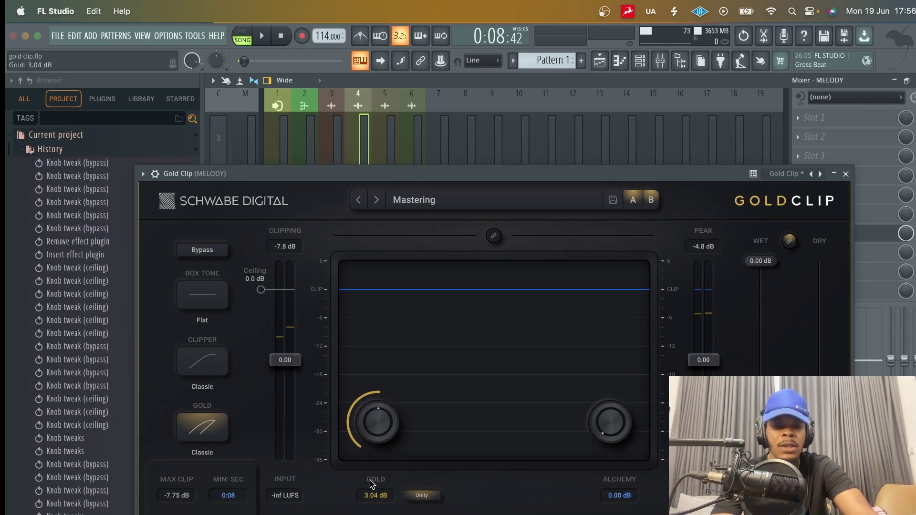
key("space")
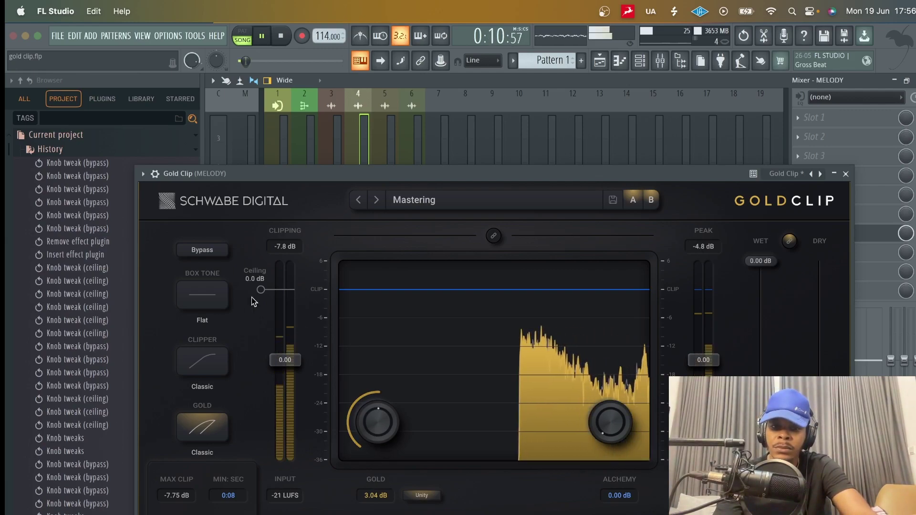
left_click_drag(261, 290, 256, 331)
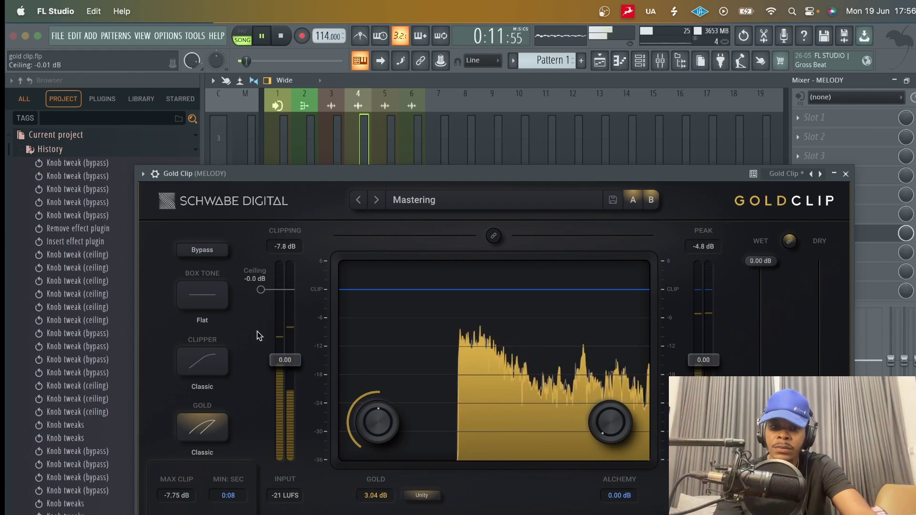
Compare bypassed with active twice on the playing melody for Gold at 3.04 dB, leaving bypass off, and stop playback.
left_click(201, 252)
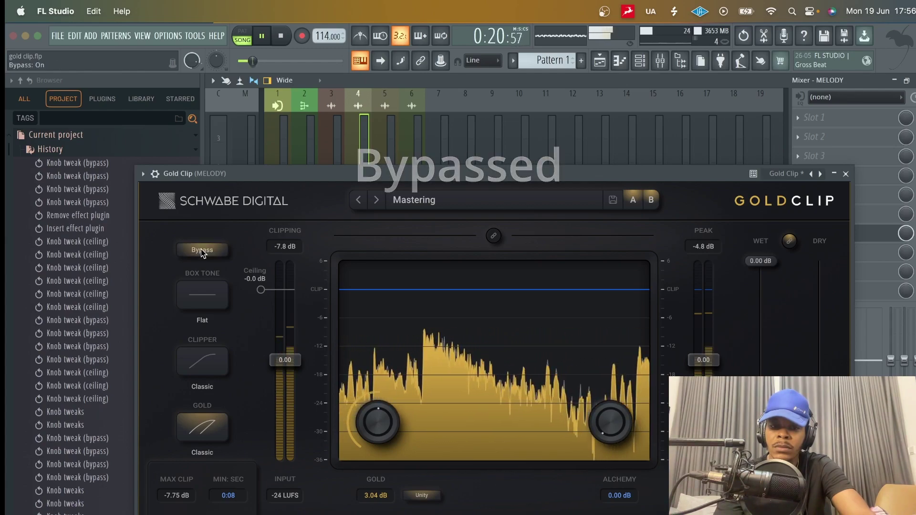
left_click(202, 250)
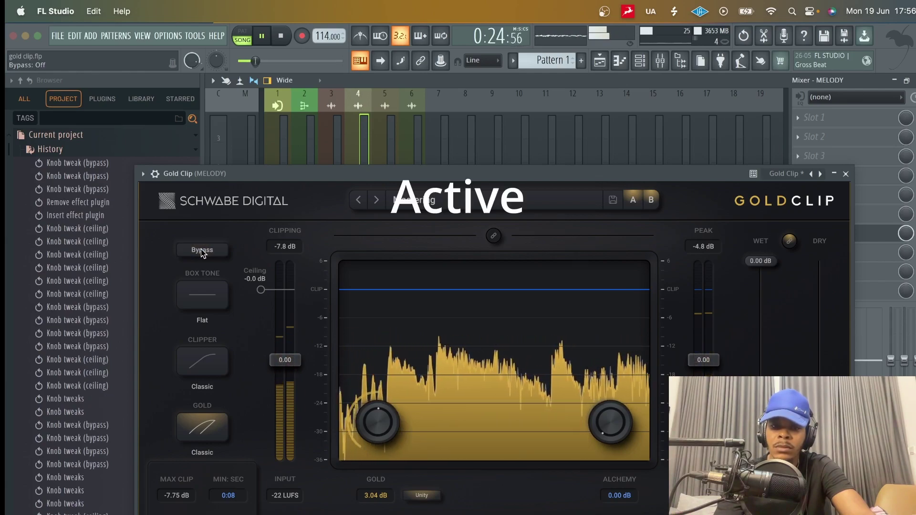
left_click(201, 249)
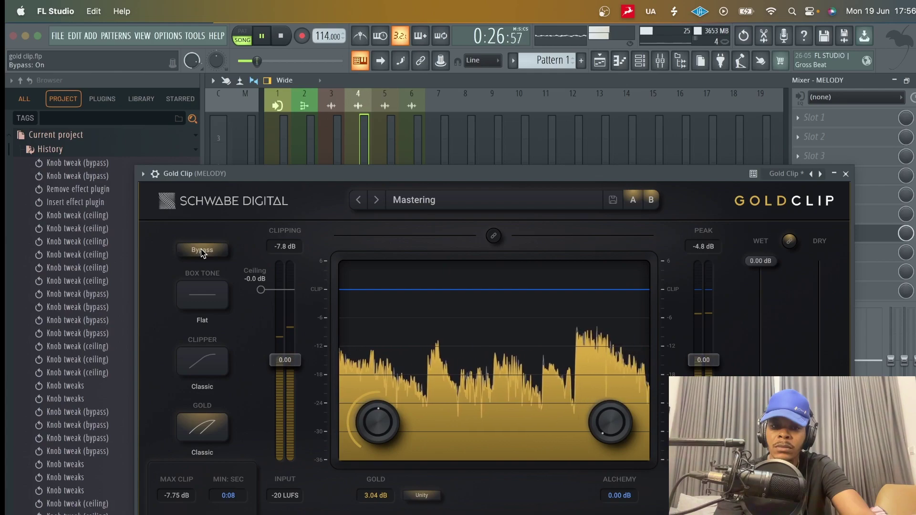
left_click(201, 249)
key("space")
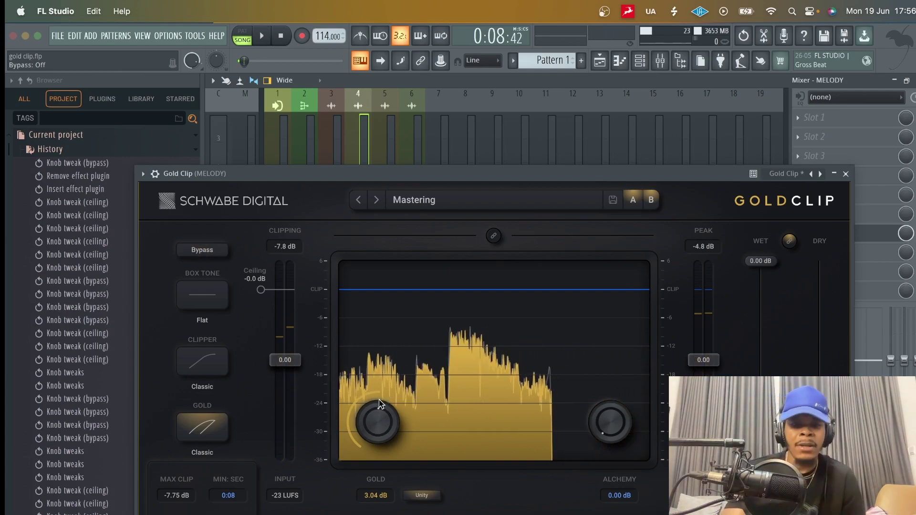
With Gold adjusted to 3.03 dB, enable Gain Link and raise the input gain to 6.62 dB.
left_click_drag(374, 419, 372, 421)
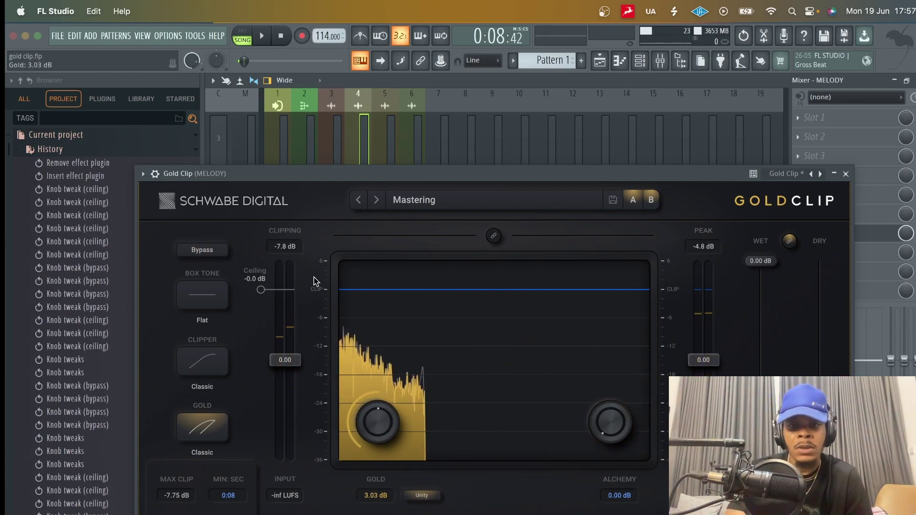
left_click(494, 236)
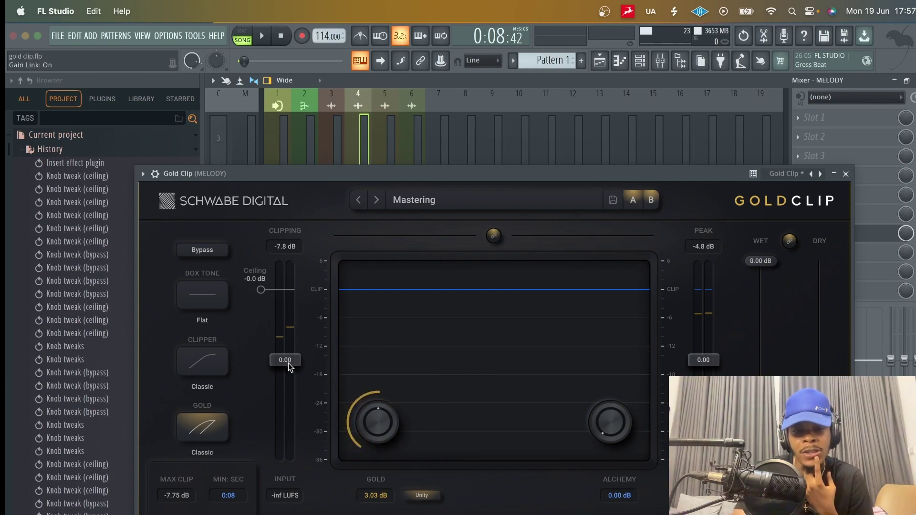
scroll(289, 362, "up", 1)
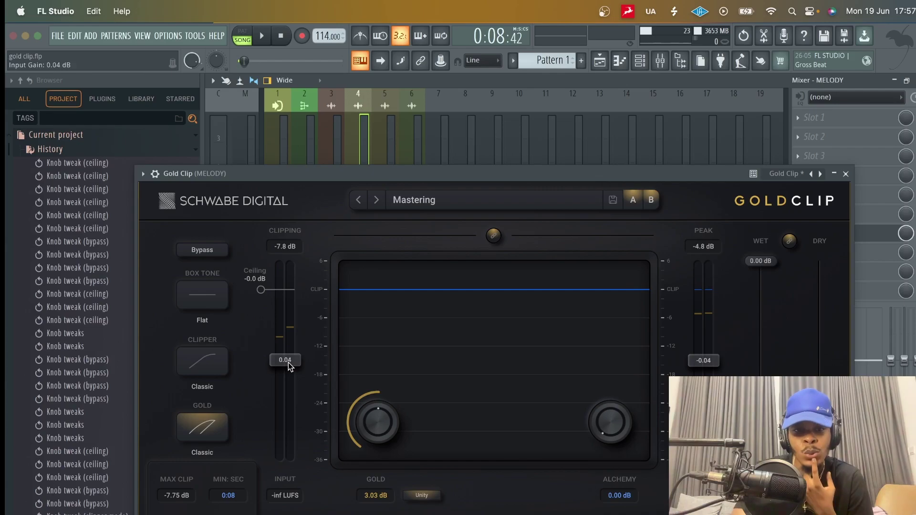
scroll(288, 363, "up", 6)
scroll(285, 362, "up", 1)
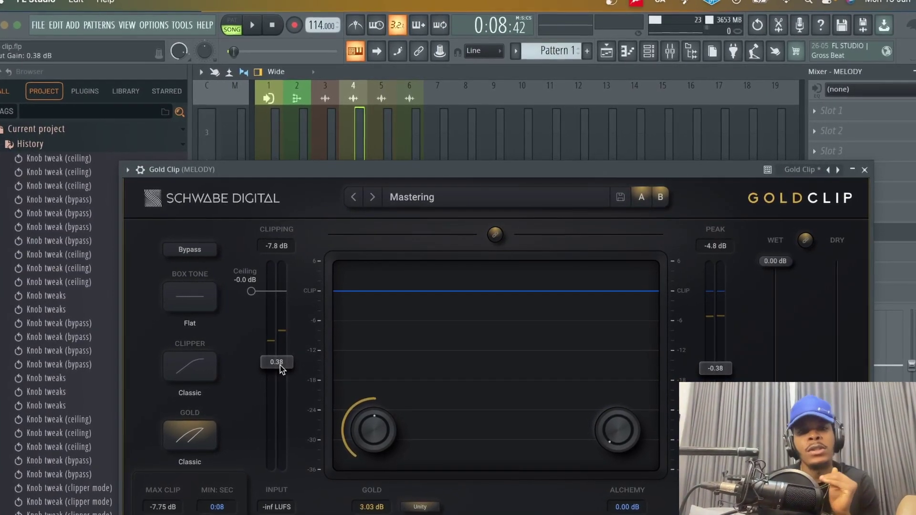
scroll(280, 366, "down", 1)
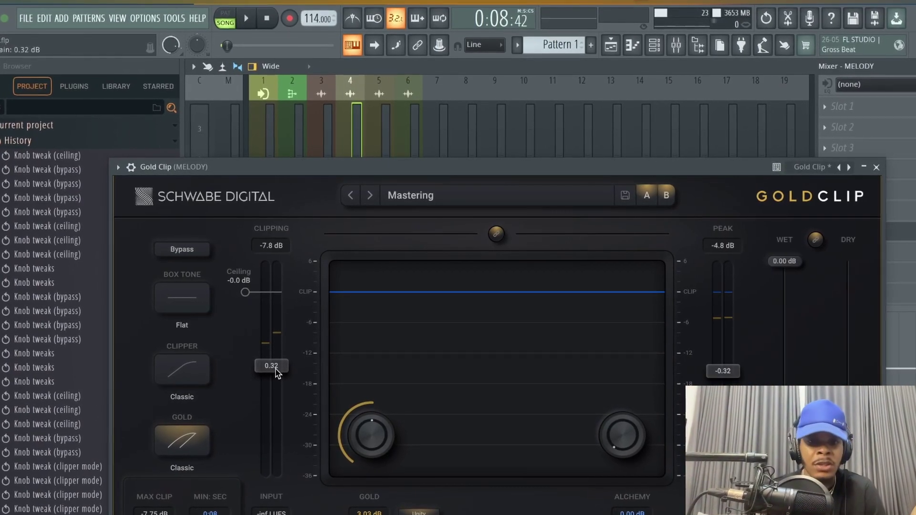
left_click_drag(277, 374, 278, 320)
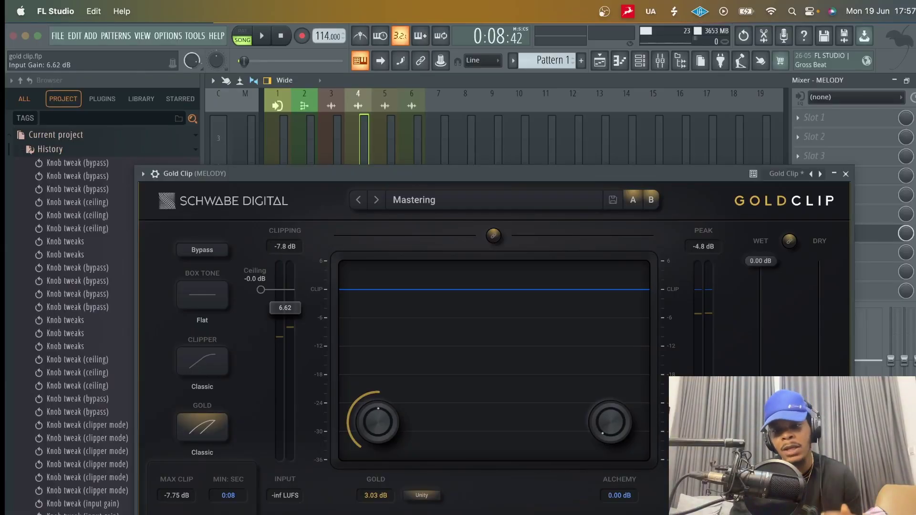
Play the melody and lower the linked input gain to 6.31 dB.
key("space")
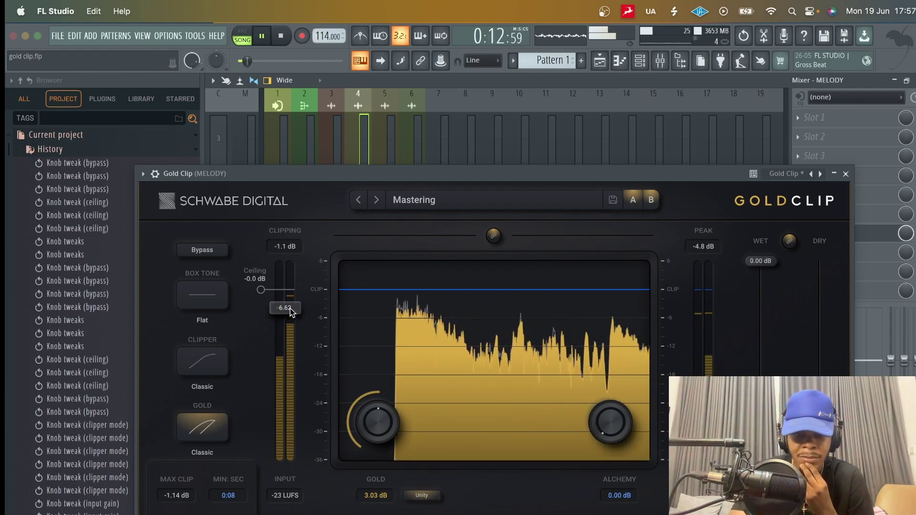
left_click_drag(291, 308, 290, 311)
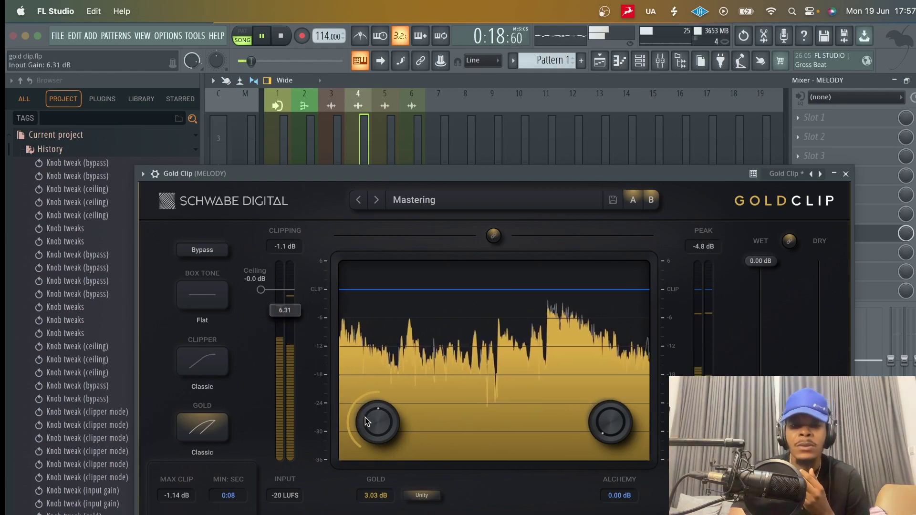
Restart the melody playback, lower Gold to 1.88 dB and stop playback.
key("space")
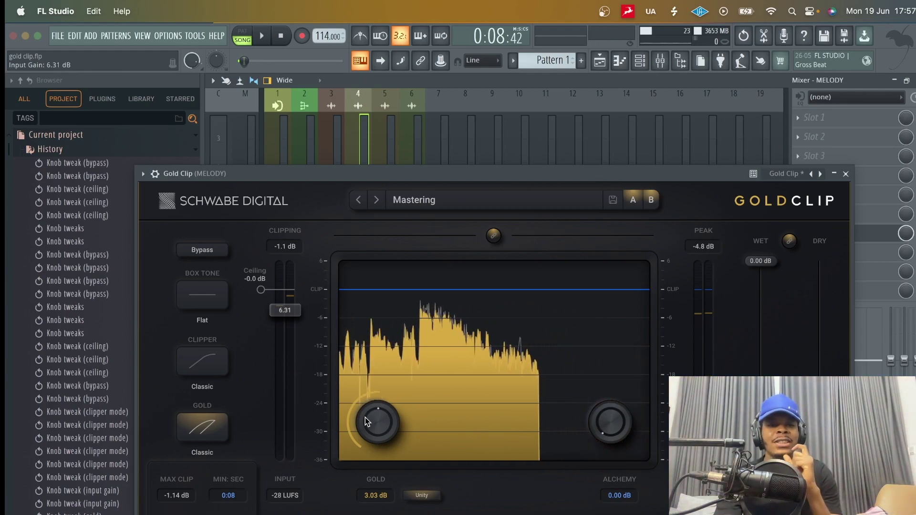
key("space")
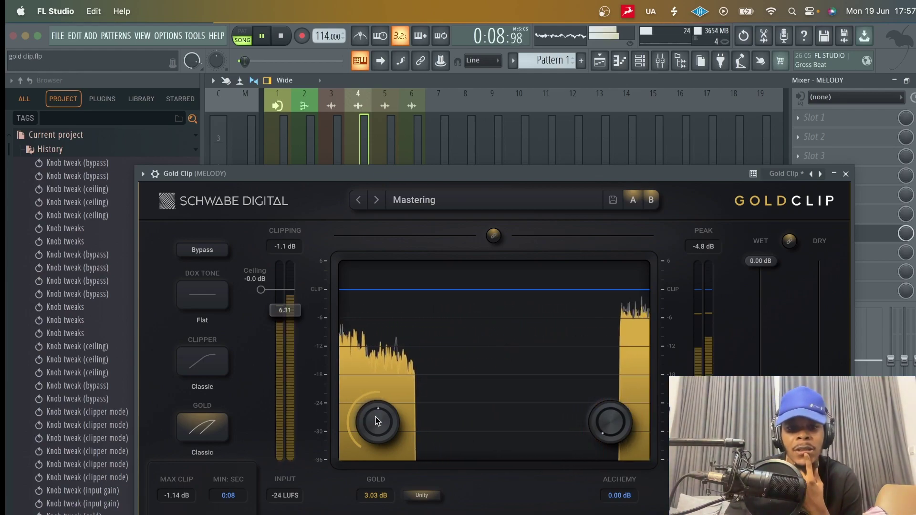
left_click_drag(377, 420, 378, 434)
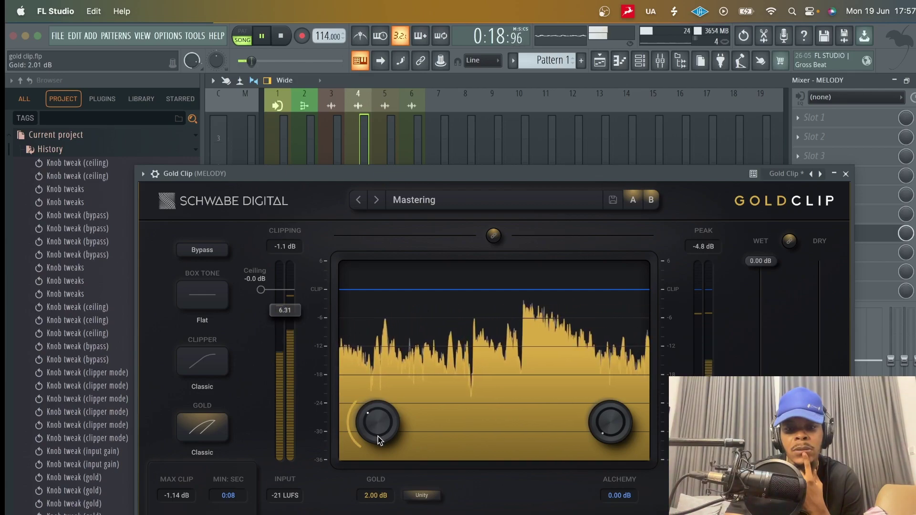
left_click_drag(378, 434, 378, 439)
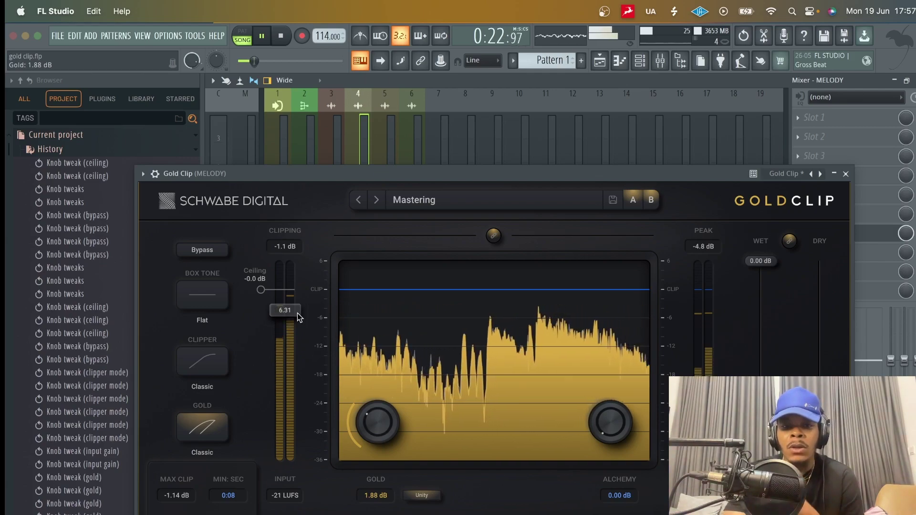
key("space")
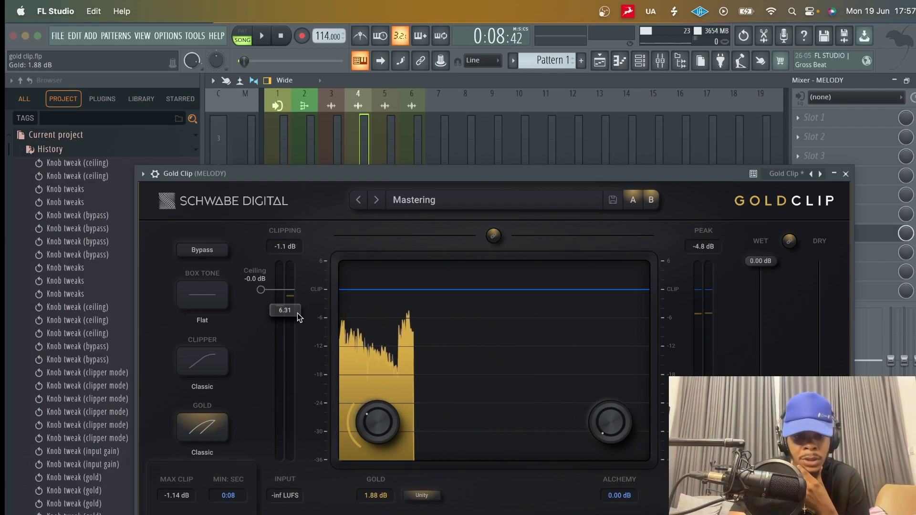
Play the melody and compare bypassed with active twice for Gold at 1.88 dB, leaving bypass off, and stop playback.
key("space")
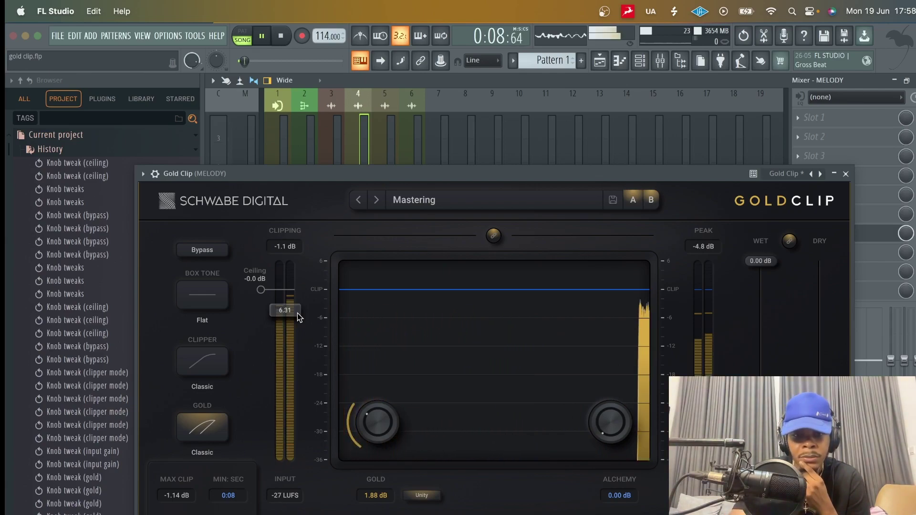
left_click(203, 249)
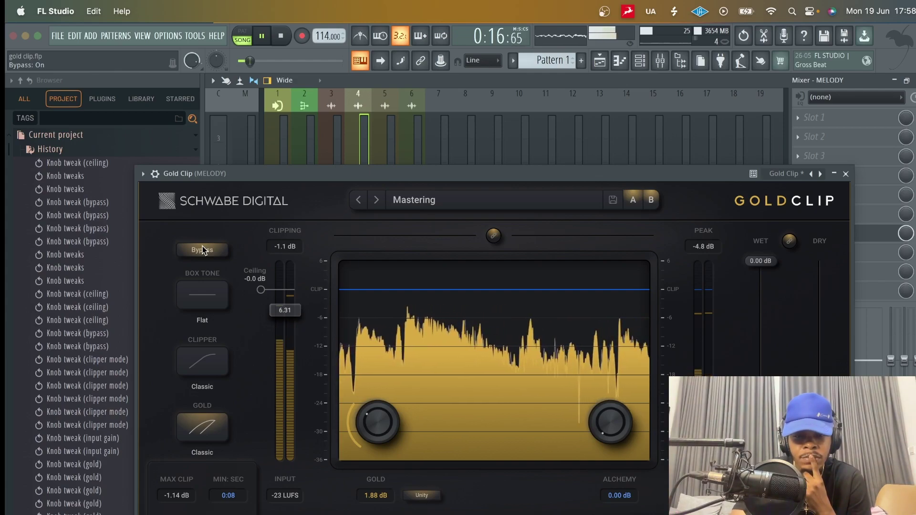
left_click(202, 250)
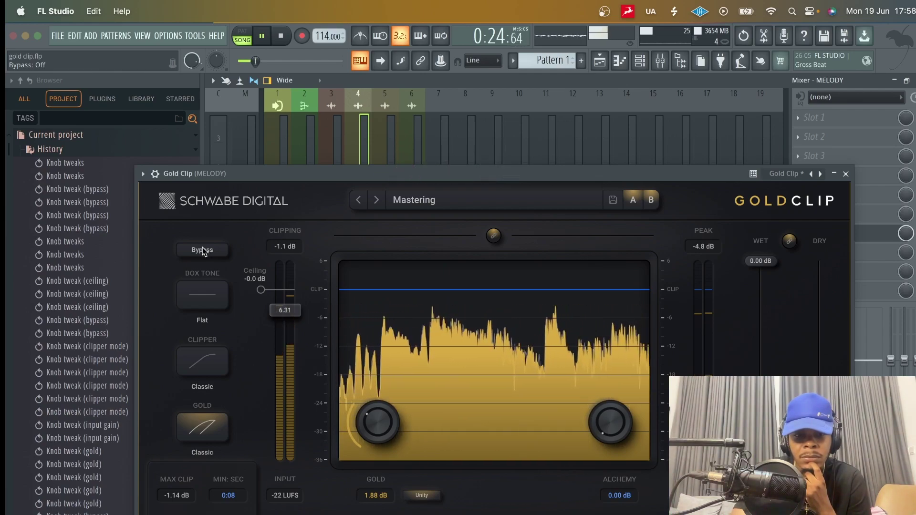
left_click(202, 250)
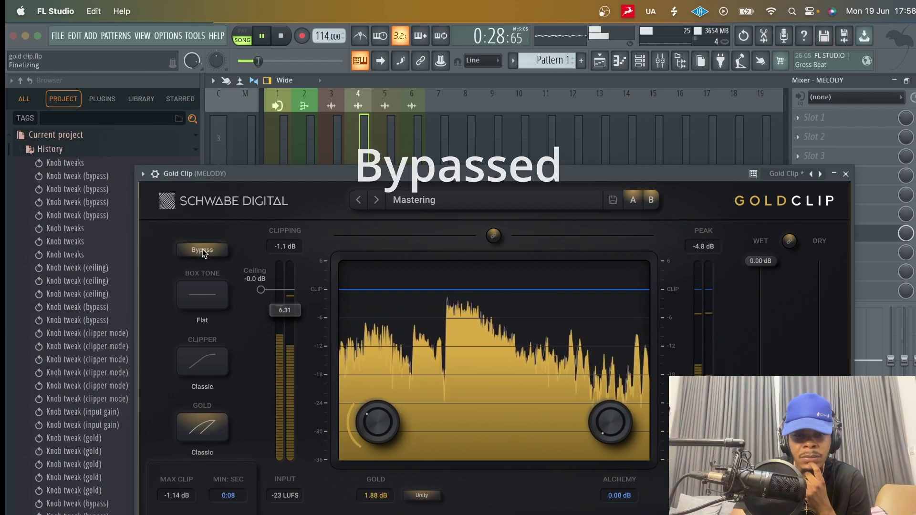
left_click(202, 250)
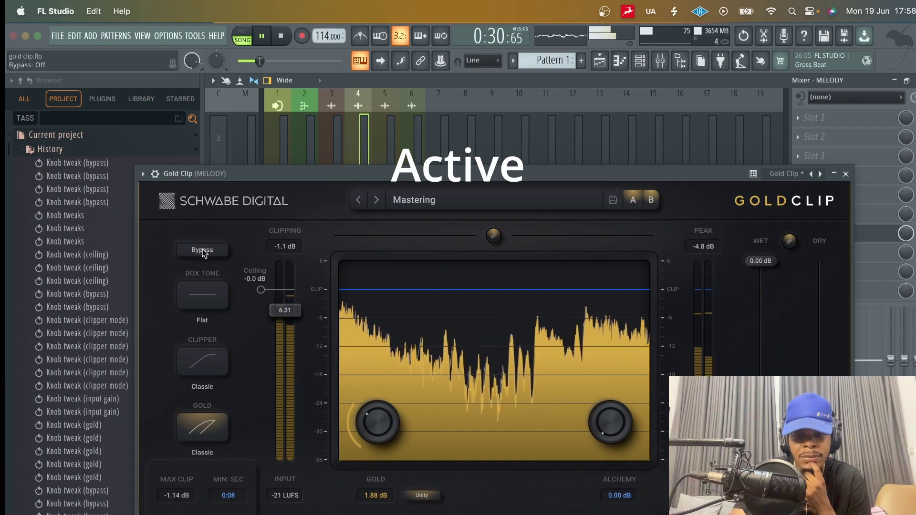
key("space")
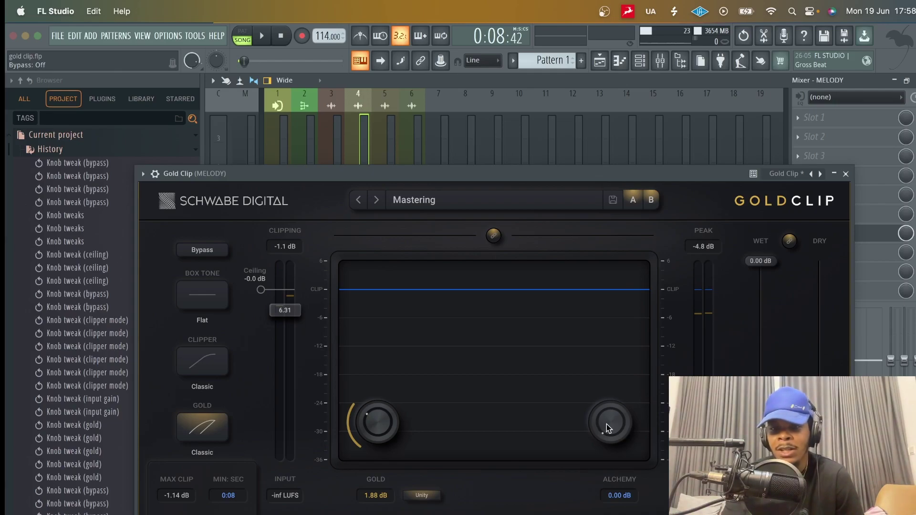
Raise Alchemy to 0.78 dB while the melody plays, and stop playback.
key("space")
left_click_drag(606, 425, 586, 334)
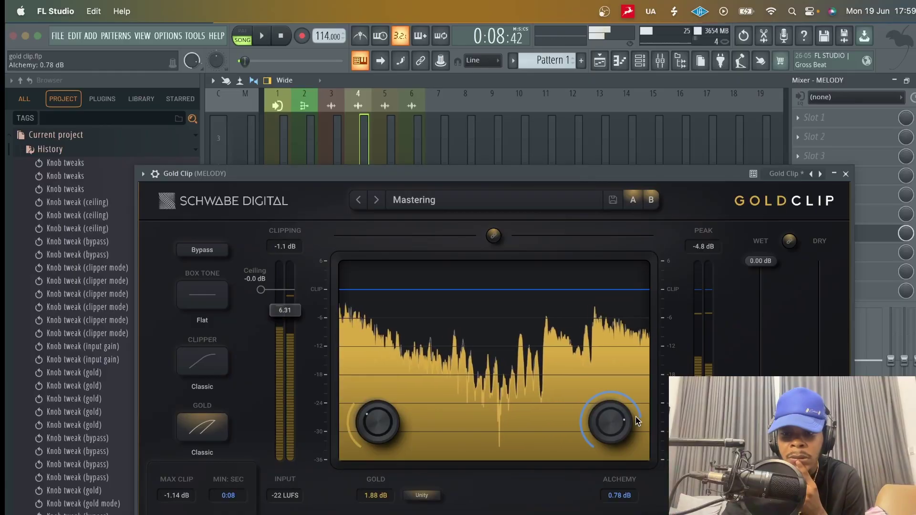
key("space")
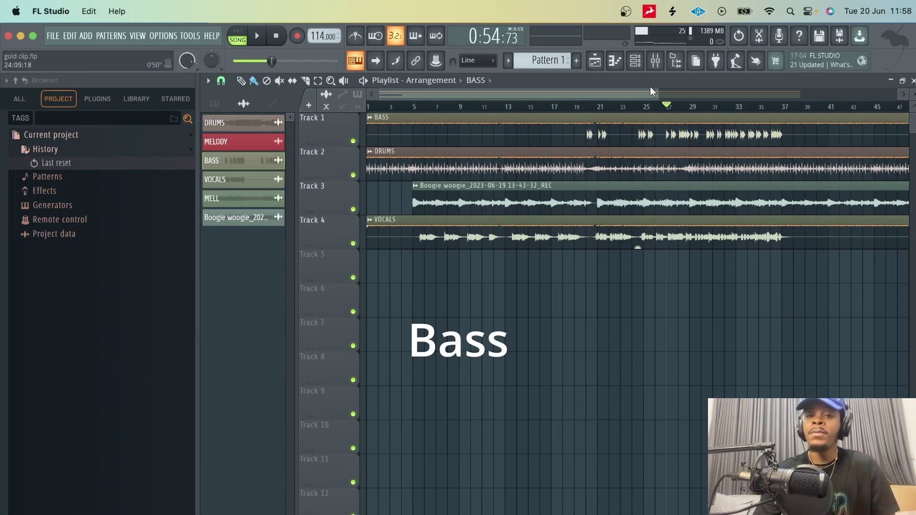
In the mixer, open Gold Clip on the BASS track and move its window clear of the upper part of the mixer.
left_click(656, 60)
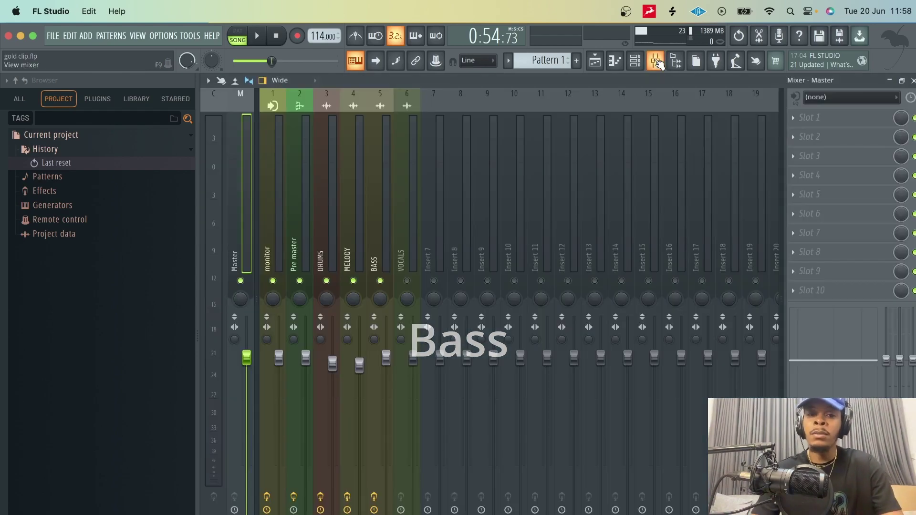
left_click(374, 233)
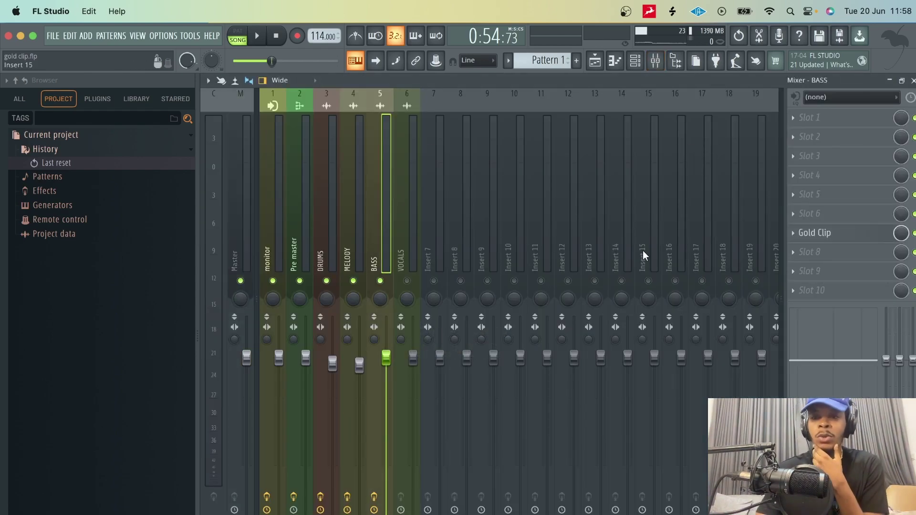
left_click(822, 234)
left_click_drag(554, 152, 563, 83)
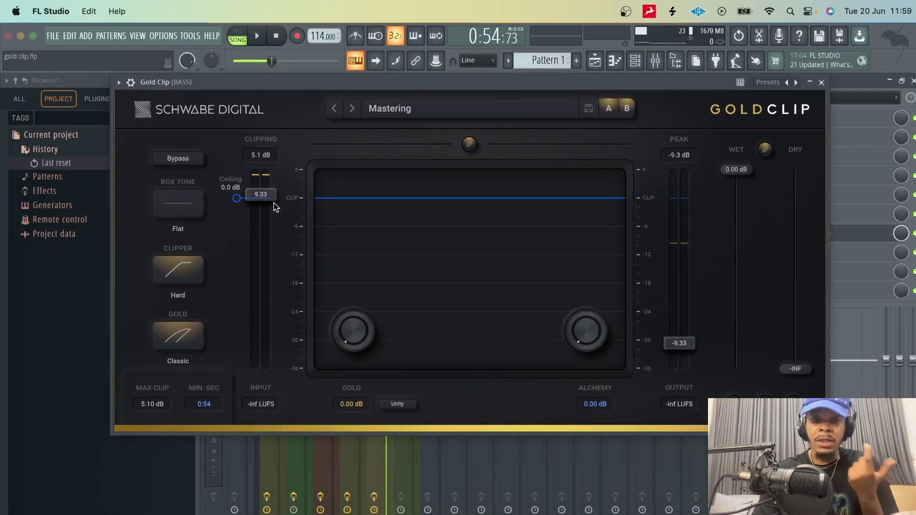
left_click_drag(308, 88, 321, 184)
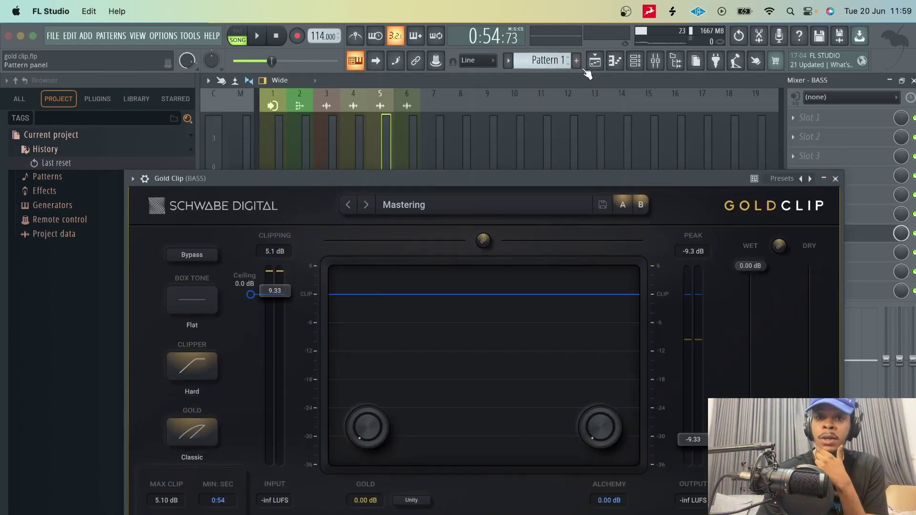
Solo the BASS track in the playlist, play it and reset the Gold Clip clipping read-out.
left_click(595, 61)
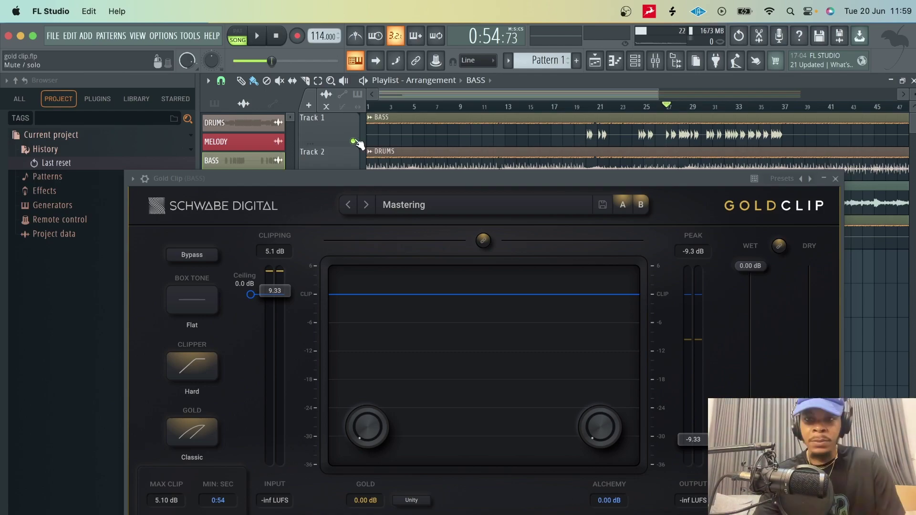
left_click(325, 158)
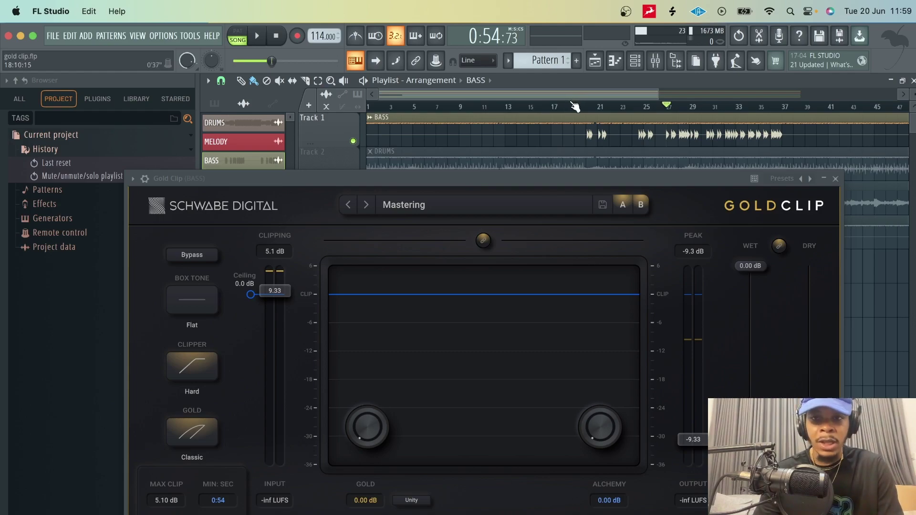
key("space")
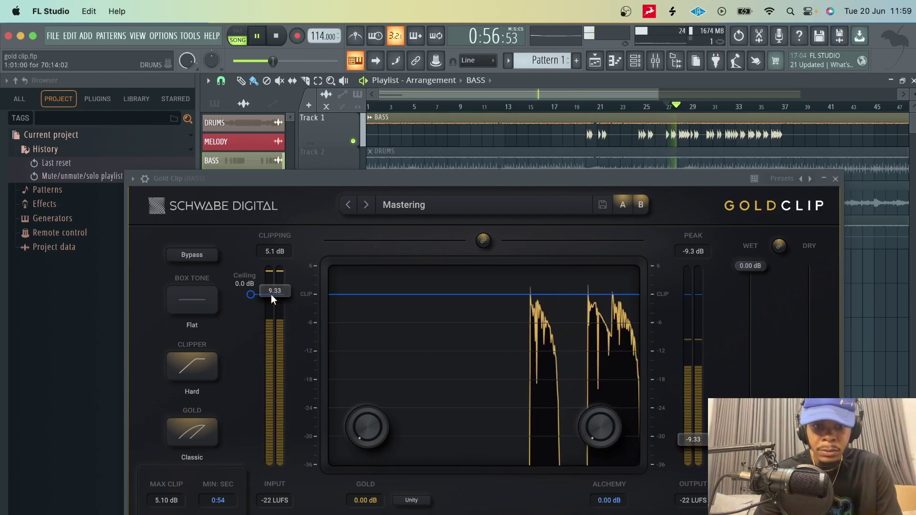
left_click(275, 255)
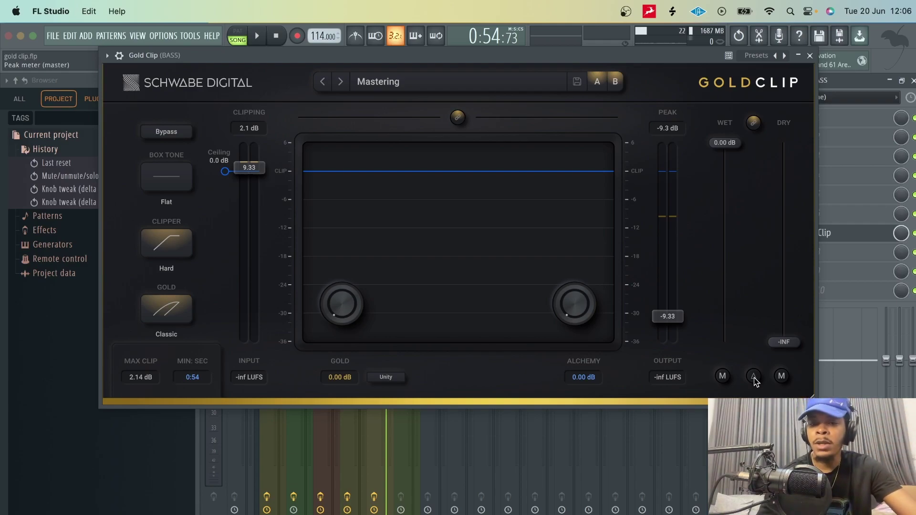
Enable Delta, play the bass and set the linked input gain to 9.99 dB.
left_click(753, 377)
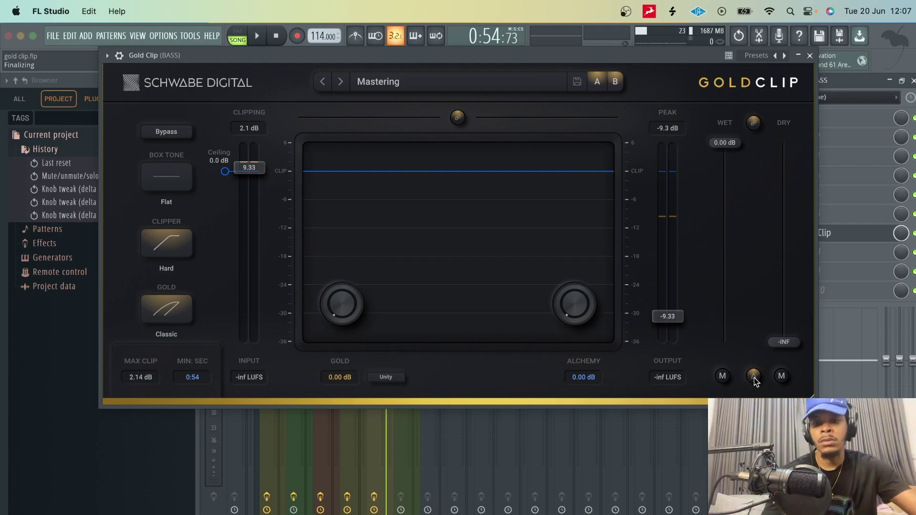
key("space")
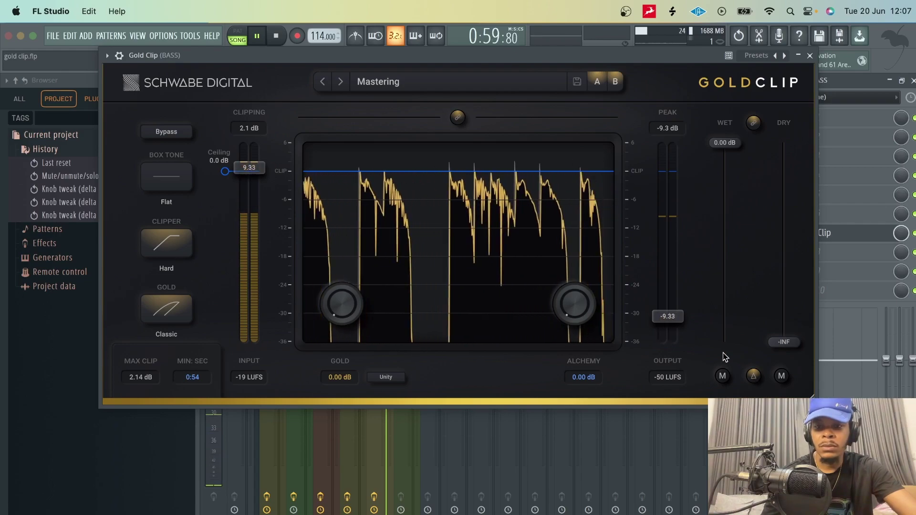
left_click_drag(249, 168, 250, 161)
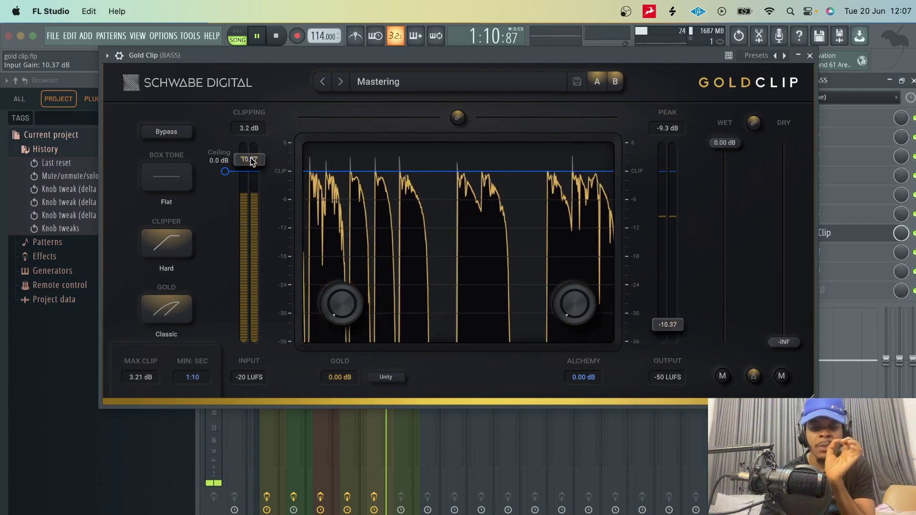
left_click_drag(250, 157, 251, 163)
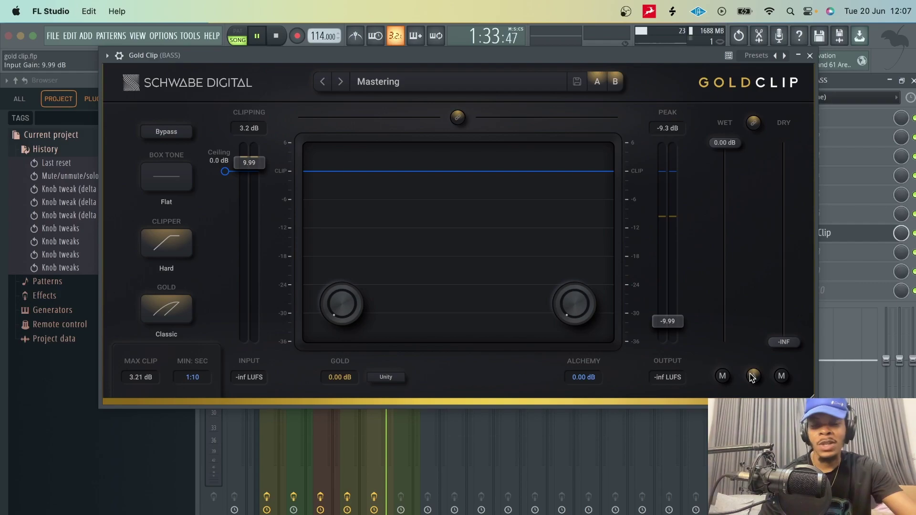
Turn Delta off, play the bass through the clipper, stop playback and close the plugin window.
left_click(753, 377)
key("space")
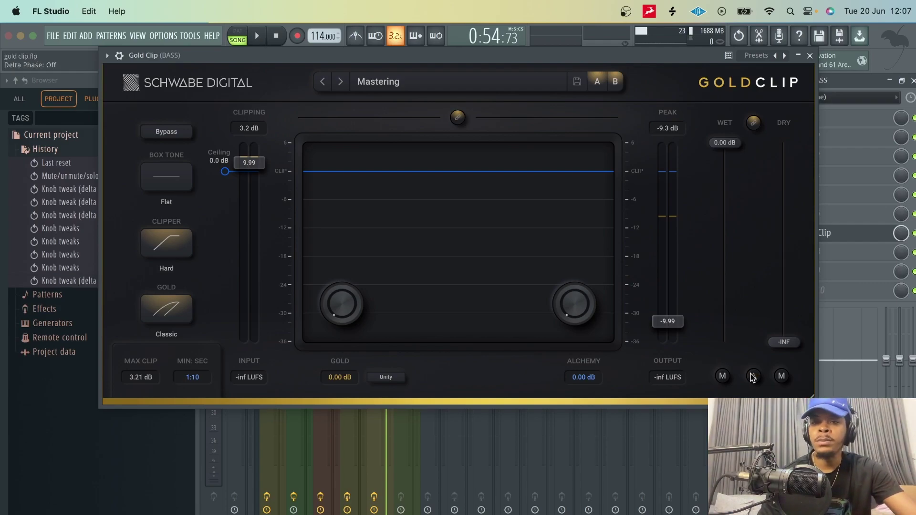
left_click(260, 36)
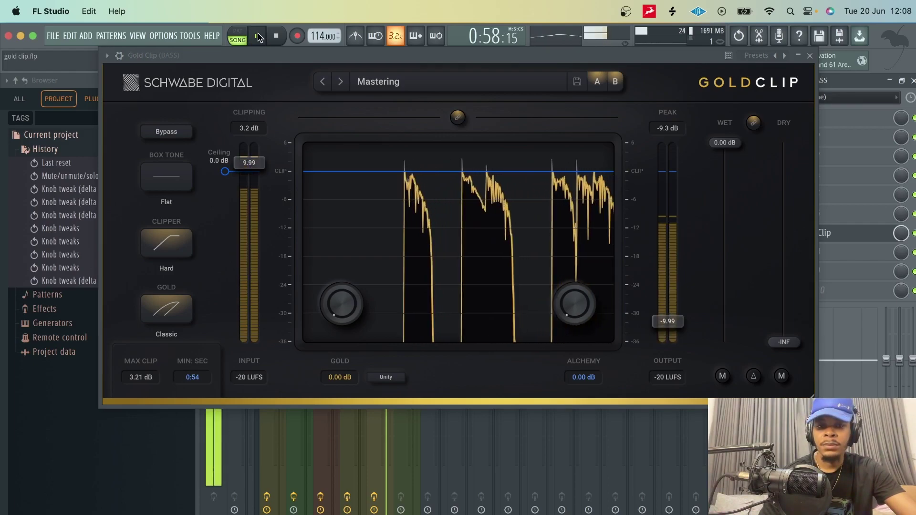
left_click(258, 37)
left_click(810, 56)
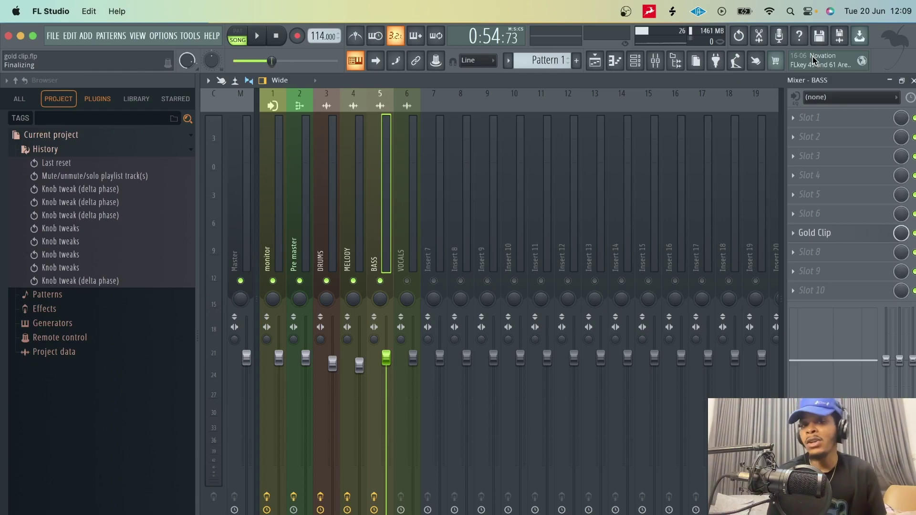
Play the full mix from the mixer with Gold Clip active on the bass.
left_click(260, 38)
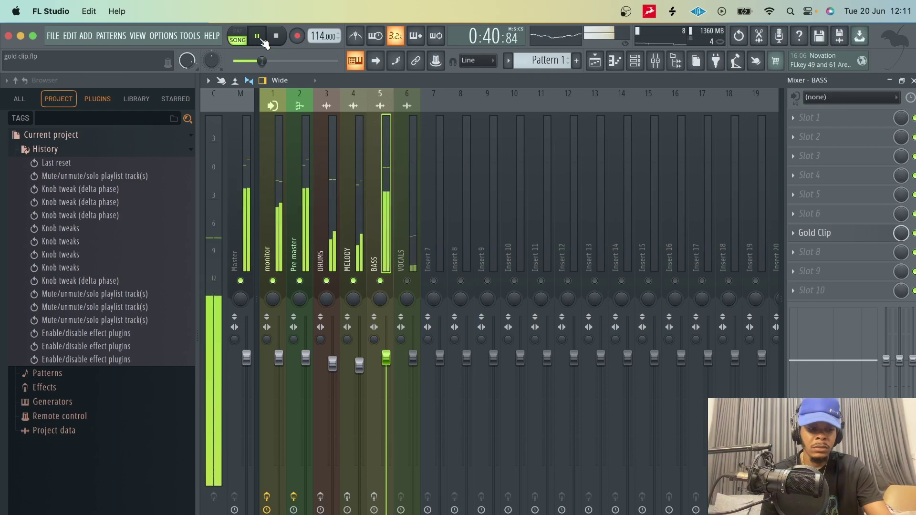
key("ctrl+z")
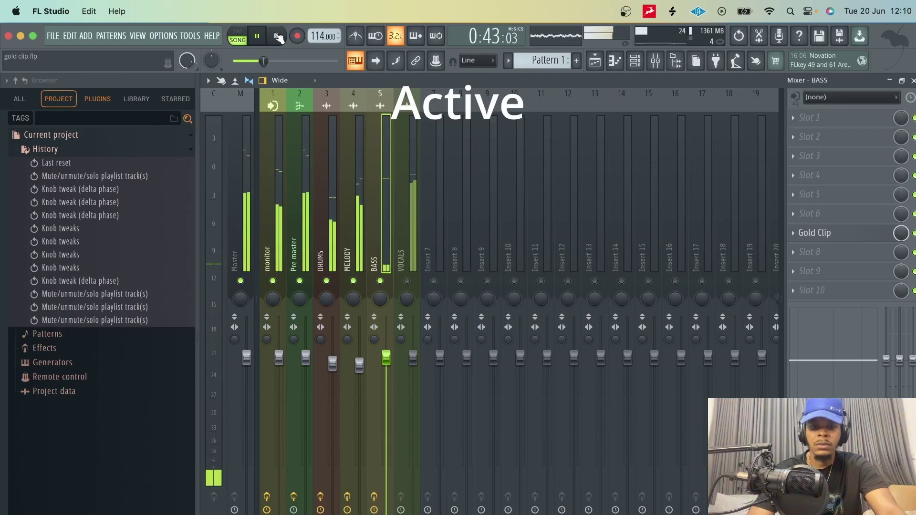